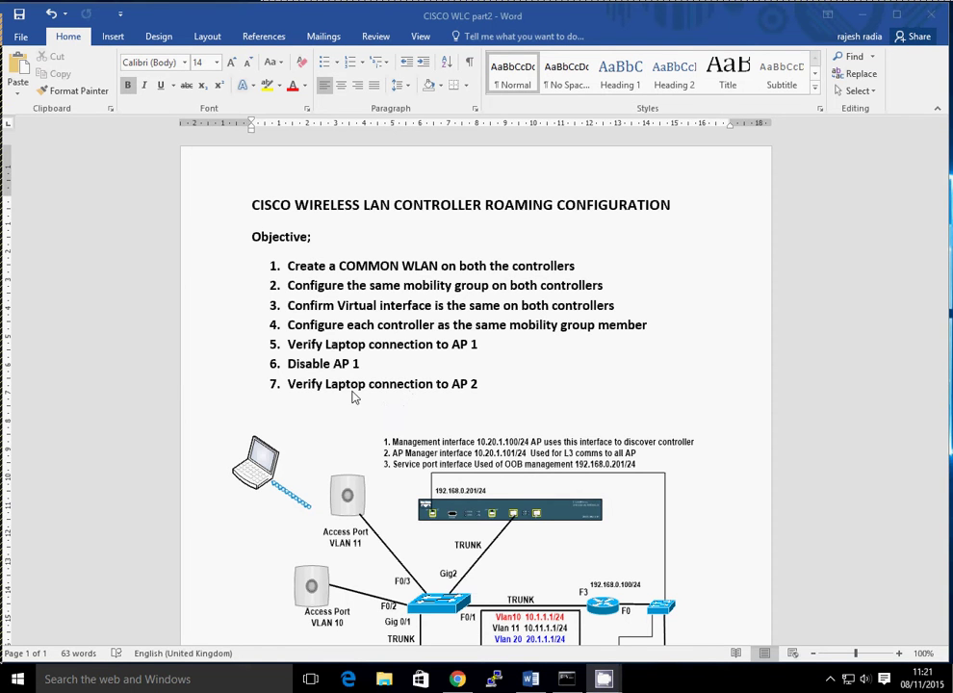
Examine the network diagram below the objectives list and switch to the WLC1 page in Chrome
{"action": "scroll", "coordinate": [441, 406], "scroll_direction": "down", "scroll_amount": 1}
{"action": "scroll", "coordinate": [441, 407], "scroll_direction": "down", "scroll_amount": 5}
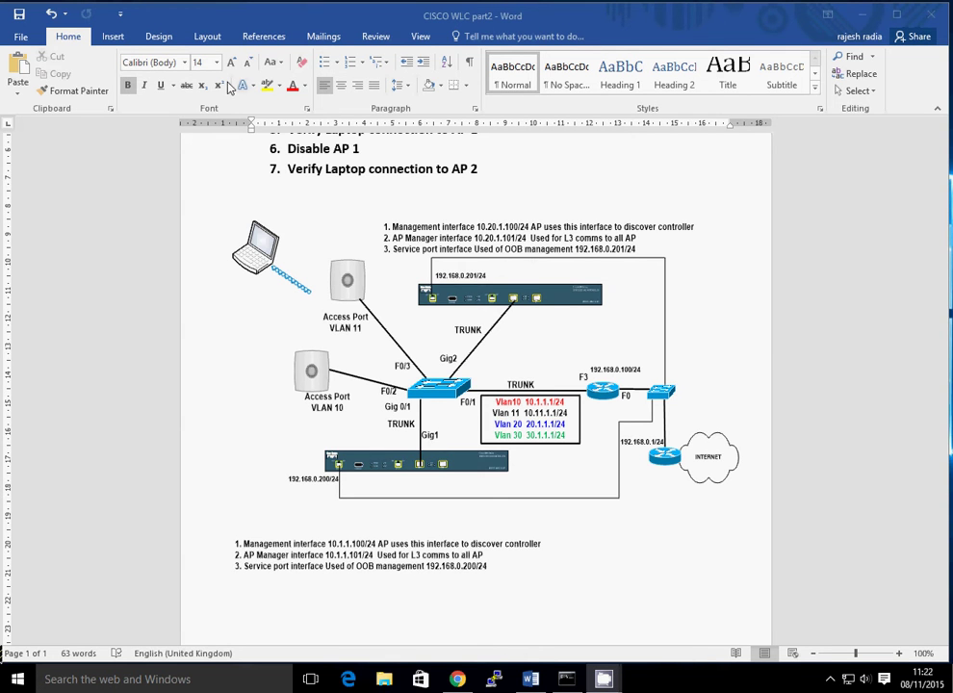
{"action": "key", "text": "alt+Tab"}
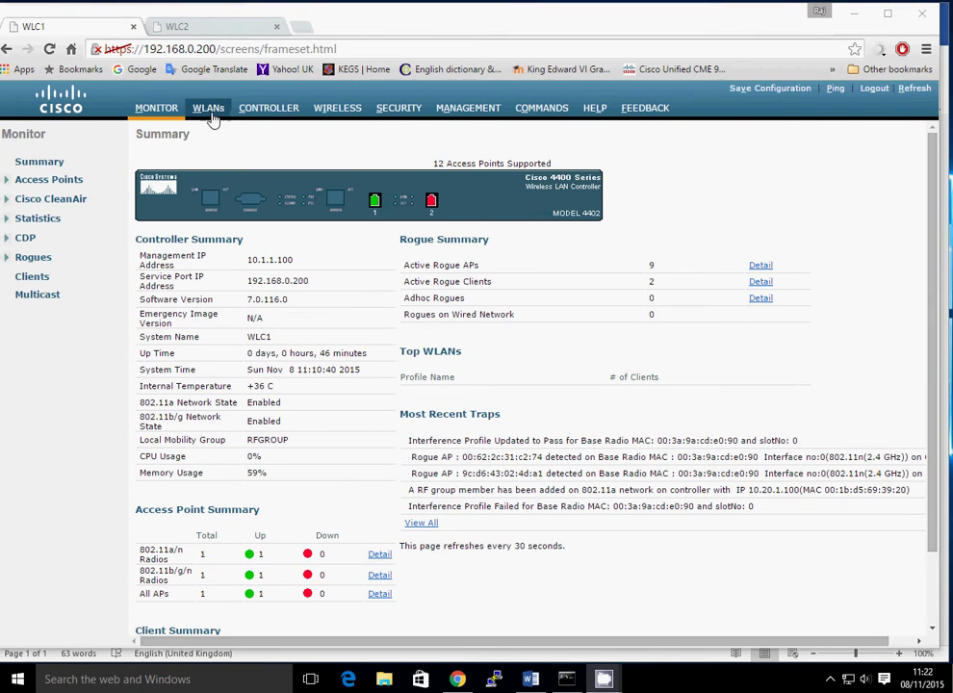
Review the ROAM WLAN's general settings, DHCP server override and Layer 2 security on WLC1
{"action": "left_click", "coordinate": [210, 110]}
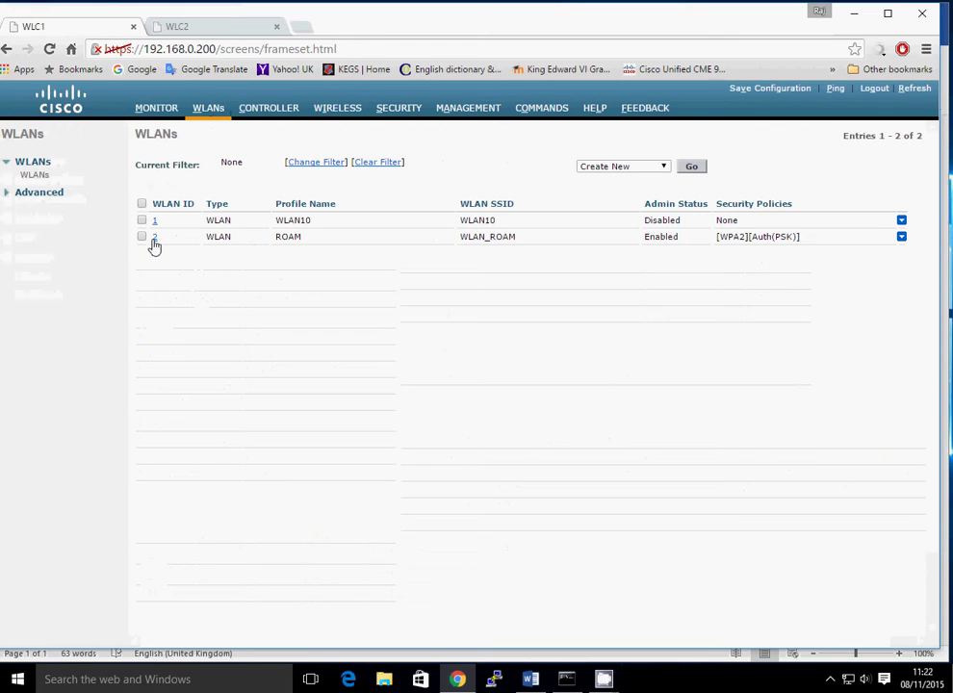
{"action": "left_click", "coordinate": [155, 238]}
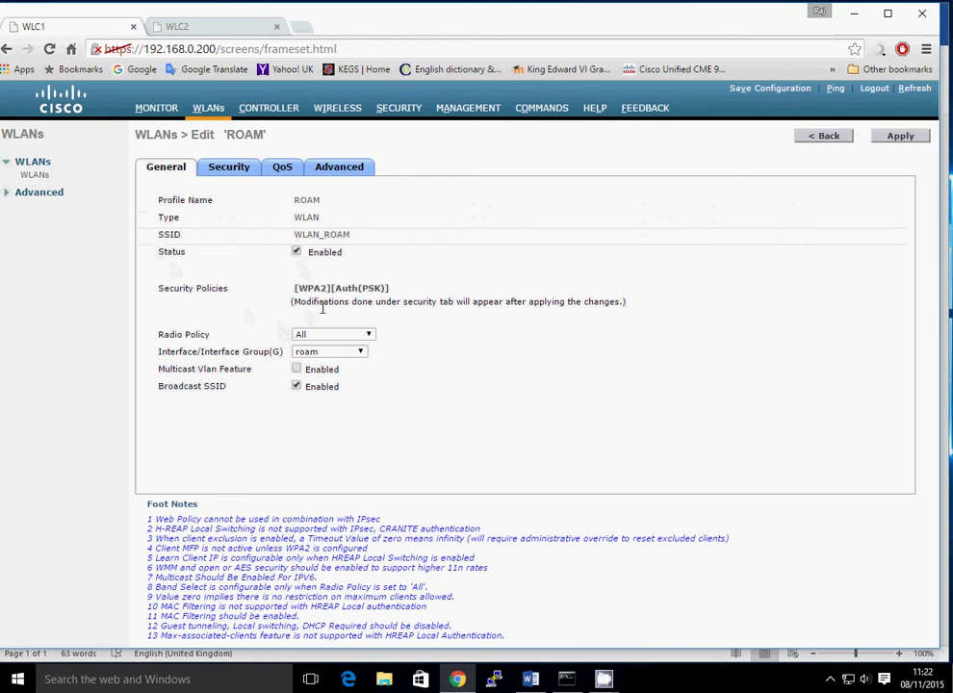
{"action": "left_click", "coordinate": [352, 170]}
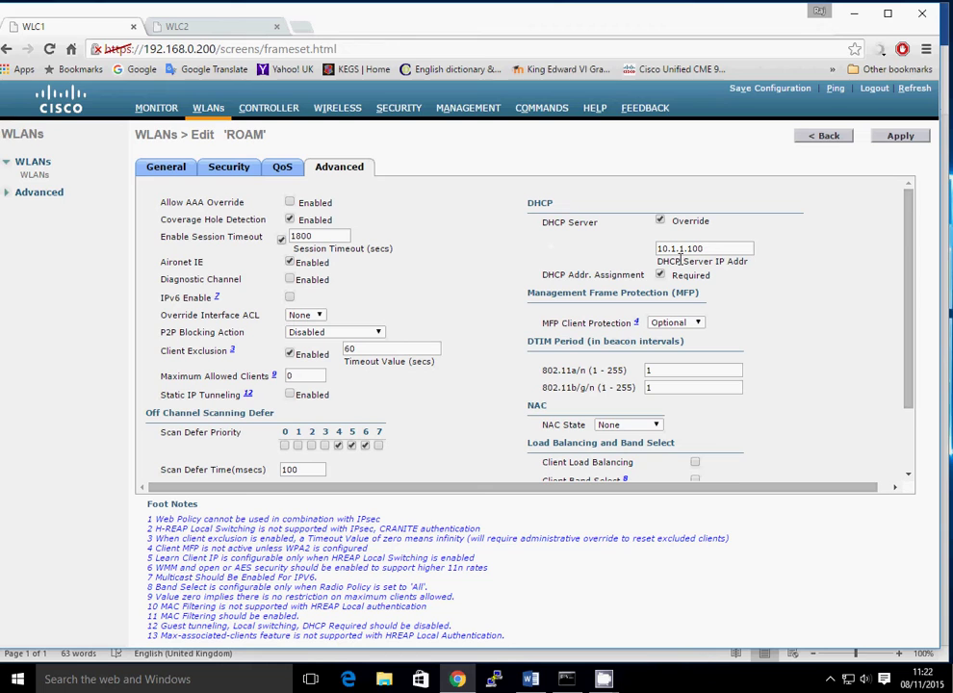
{"action": "left_click_drag", "start_coordinate": [710, 248], "coordinate": [621, 263]}
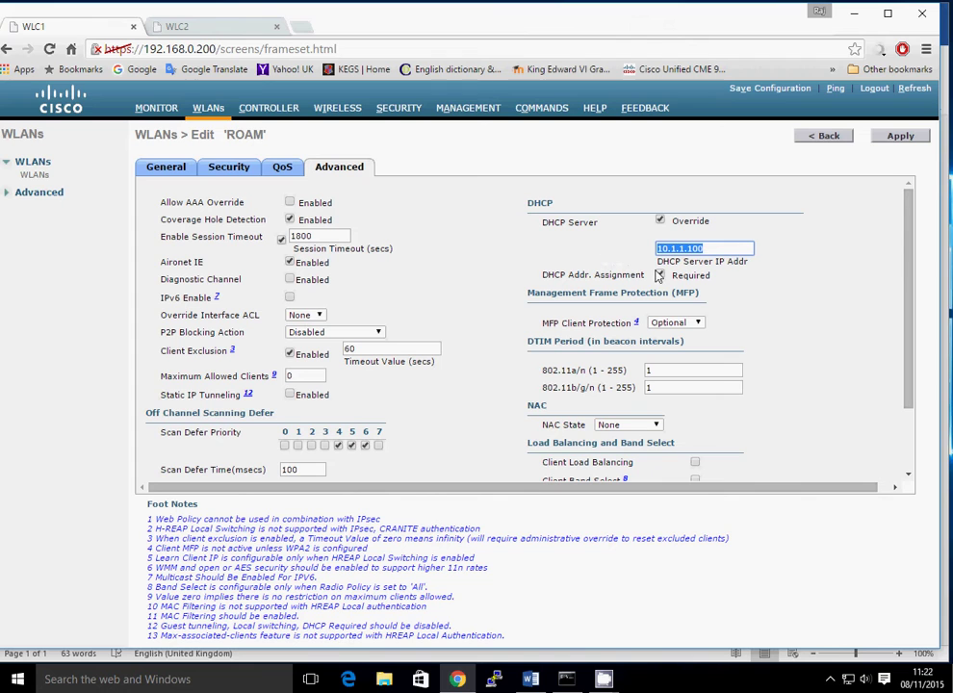
{"action": "left_click", "coordinate": [227, 169]}
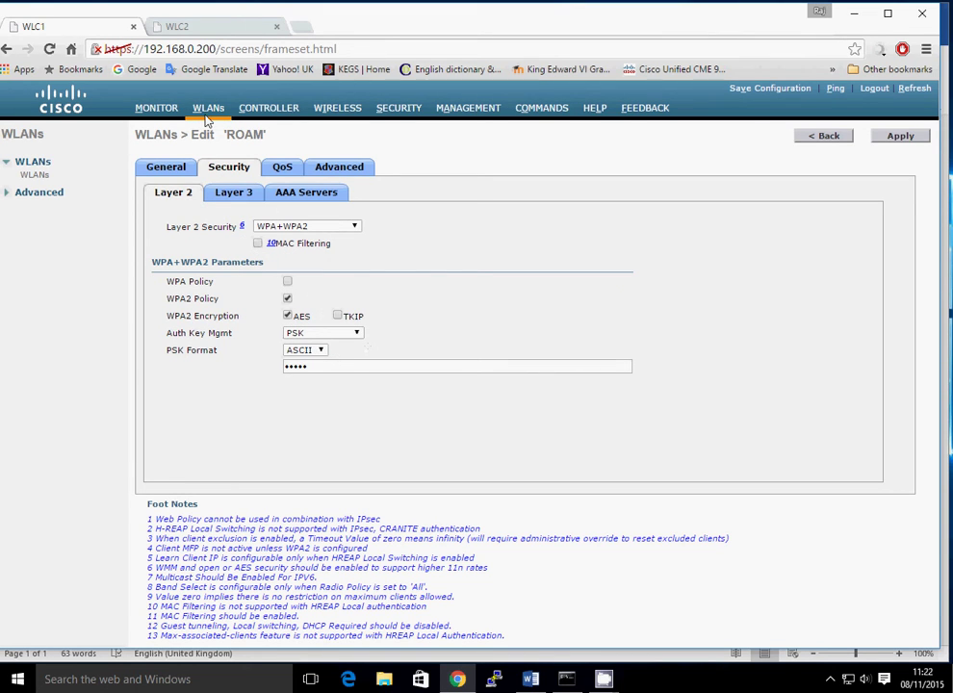
Check the controller interfaces and the internal DHCP scopes on WLC1
{"action": "left_click", "coordinate": [258, 112]}
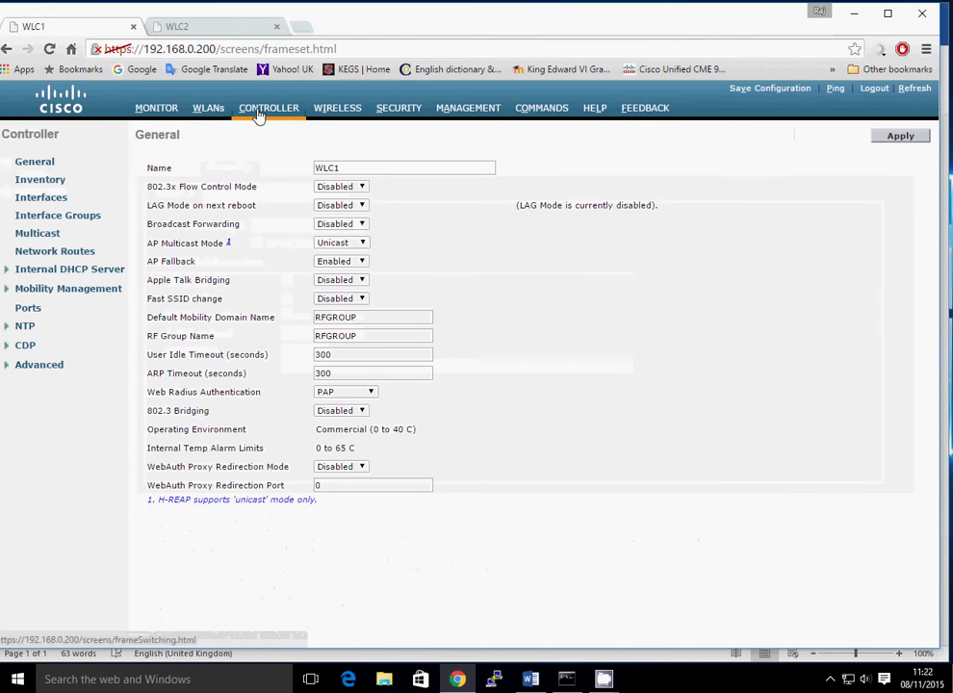
{"action": "left_click", "coordinate": [25, 198]}
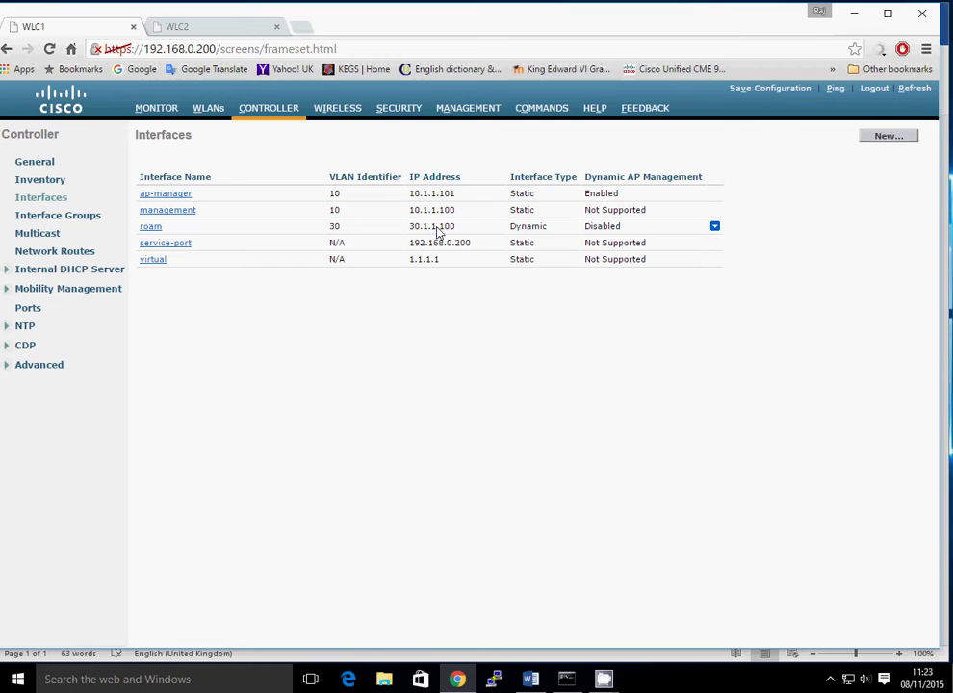
{"action": "left_click", "coordinate": [40, 272]}
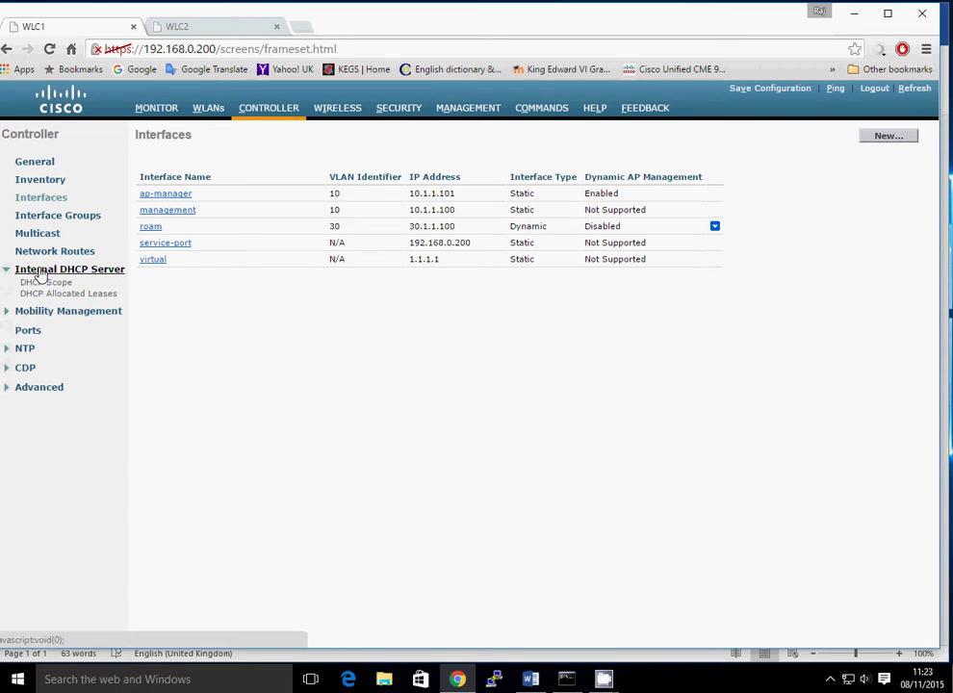
{"action": "left_click", "coordinate": [43, 281]}
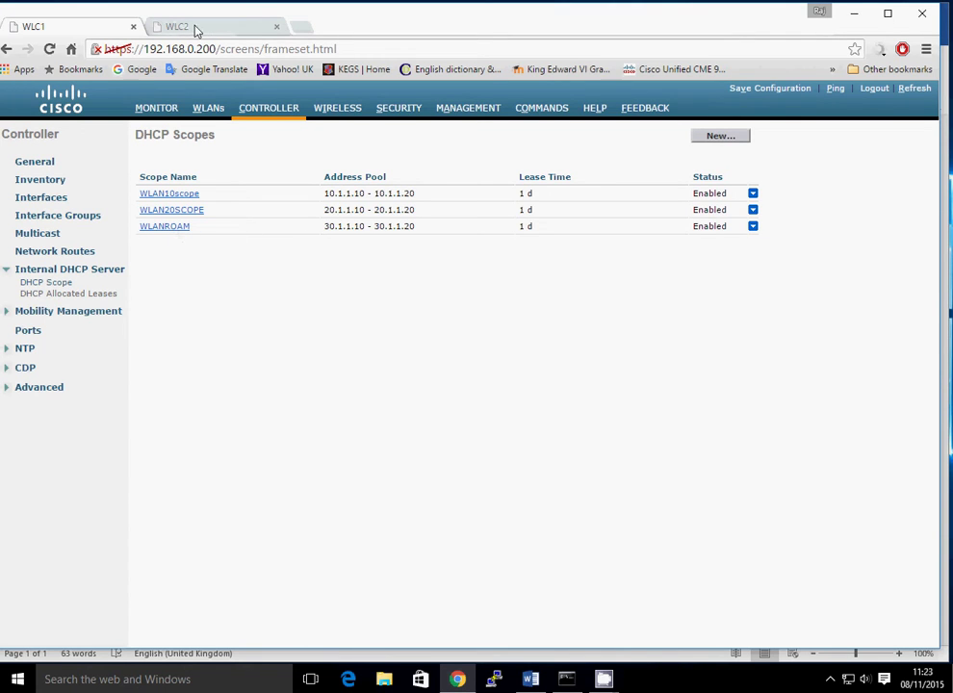
Review the ROAM WLAN on WLC2, including its assigned interface, DHCP server override and Layer 2 security
{"action": "left_click", "coordinate": [195, 31]}
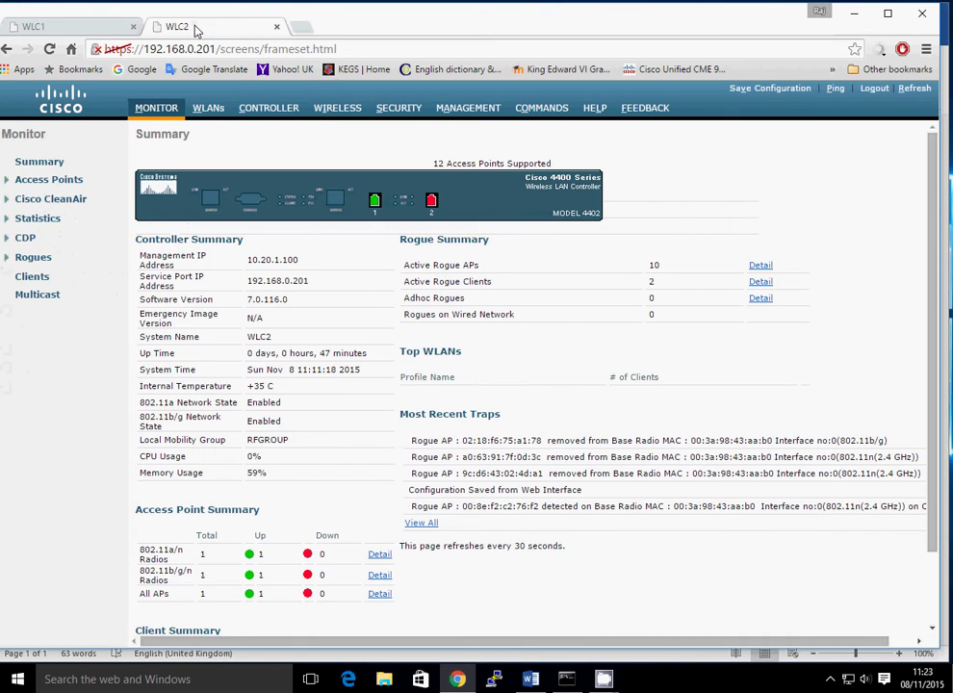
{"action": "left_click", "coordinate": [208, 114]}
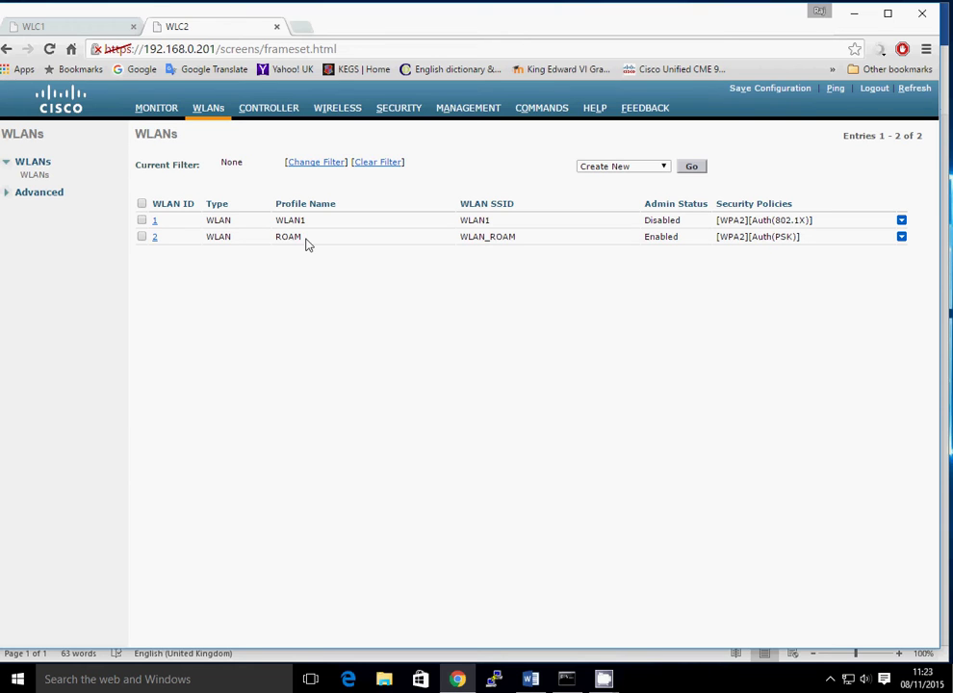
{"action": "left_click", "coordinate": [155, 239]}
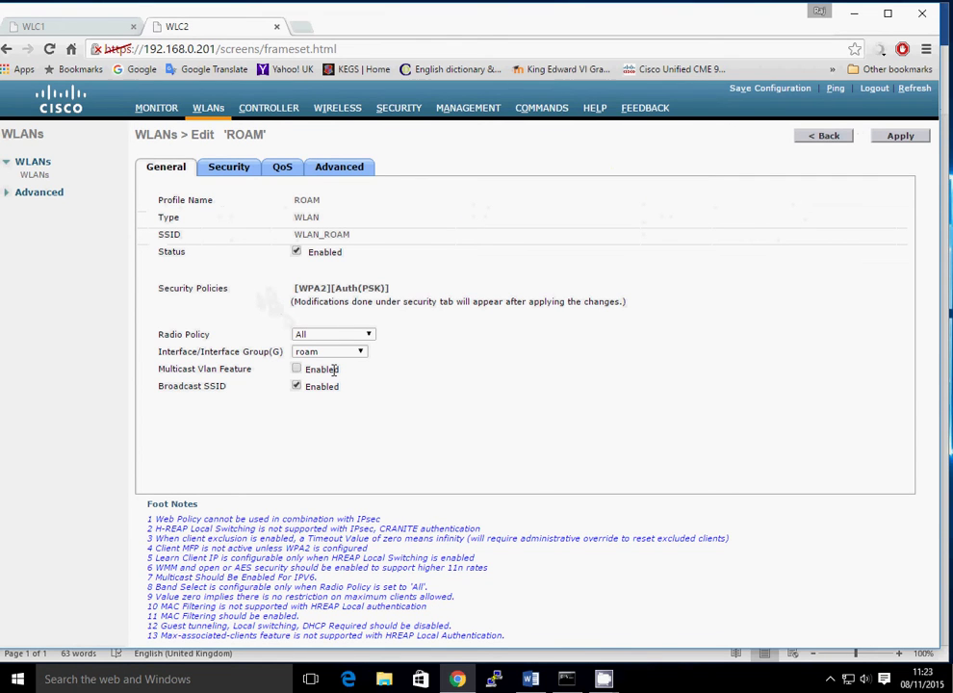
{"action": "left_click", "coordinate": [361, 352]}
{"action": "left_click", "coordinate": [351, 373]}
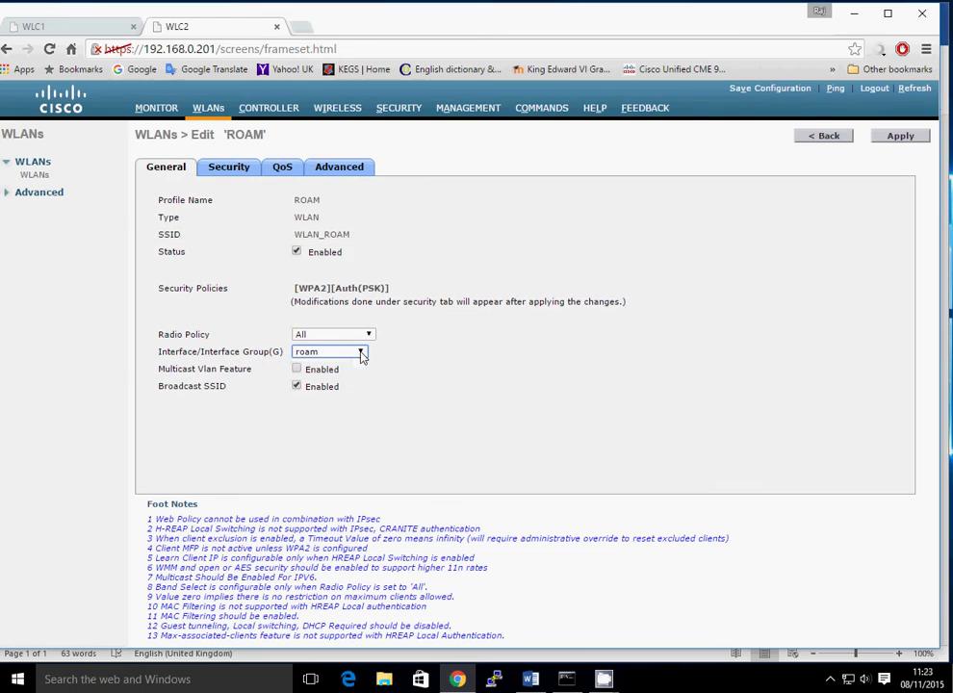
{"action": "left_click", "coordinate": [336, 171]}
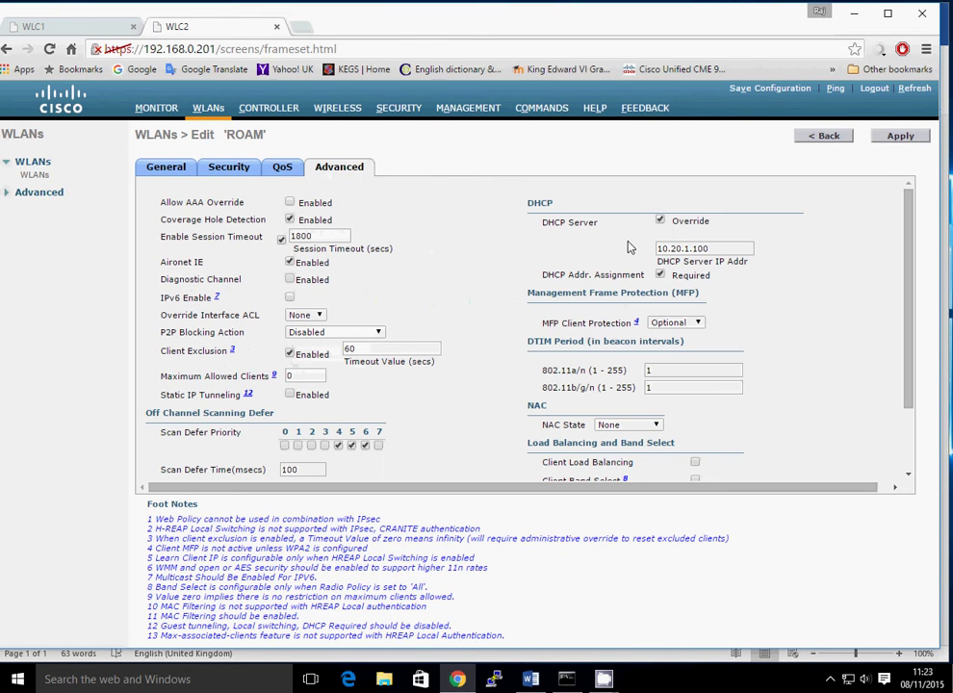
{"action": "left_click_drag", "start_coordinate": [718, 249], "coordinate": [656, 249]}
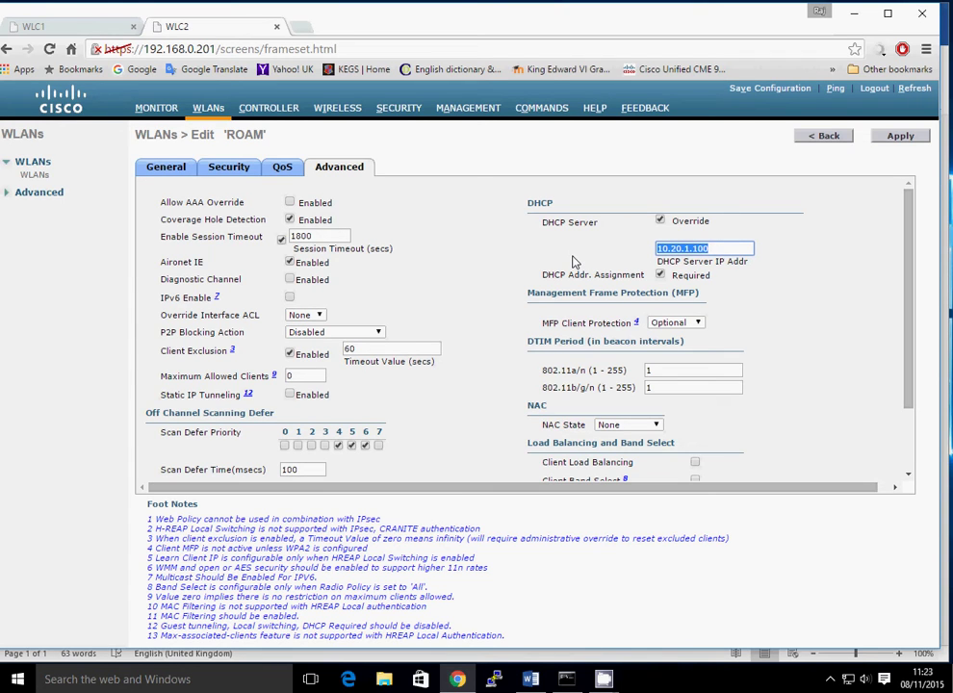
{"action": "left_click", "coordinate": [230, 169]}
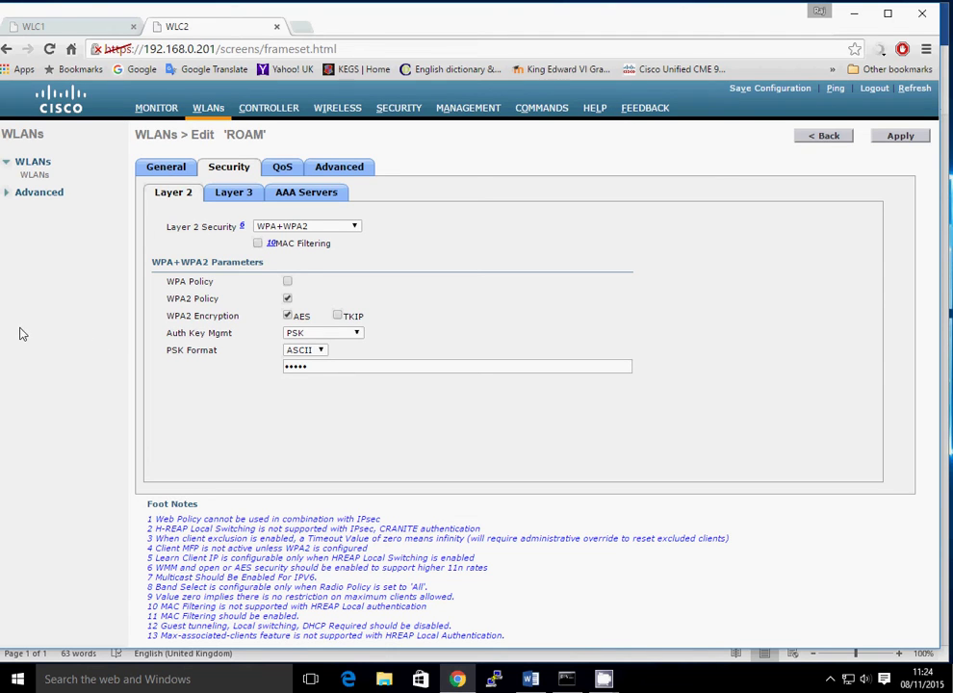
Check the controller name, default mobility domain name and RF group name on WLC2
{"action": "left_click", "coordinate": [270, 110]}
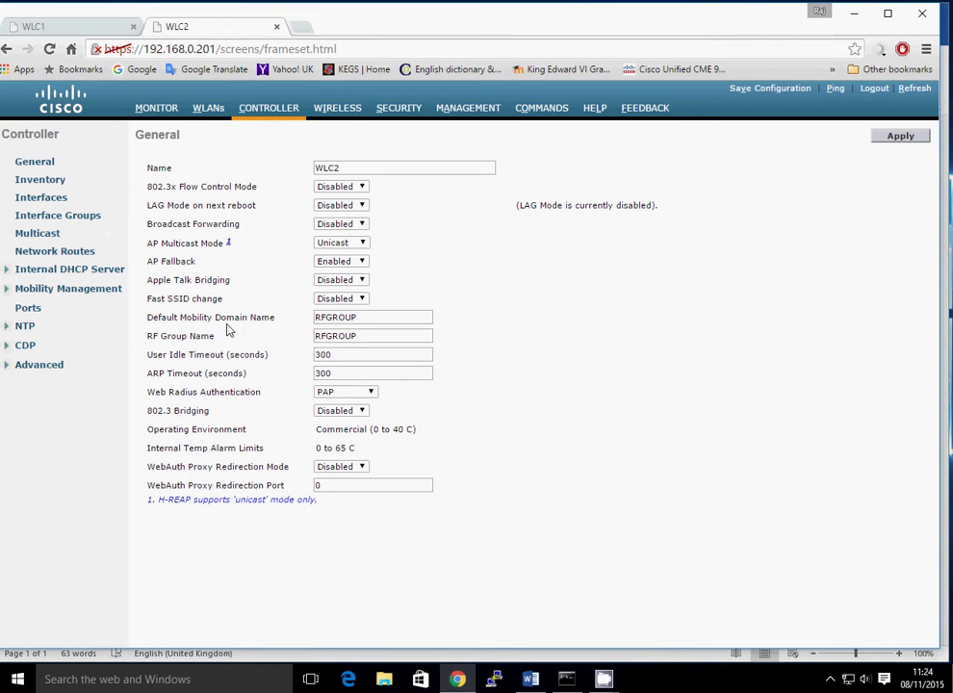
{"action": "double_click", "coordinate": [352, 167]}
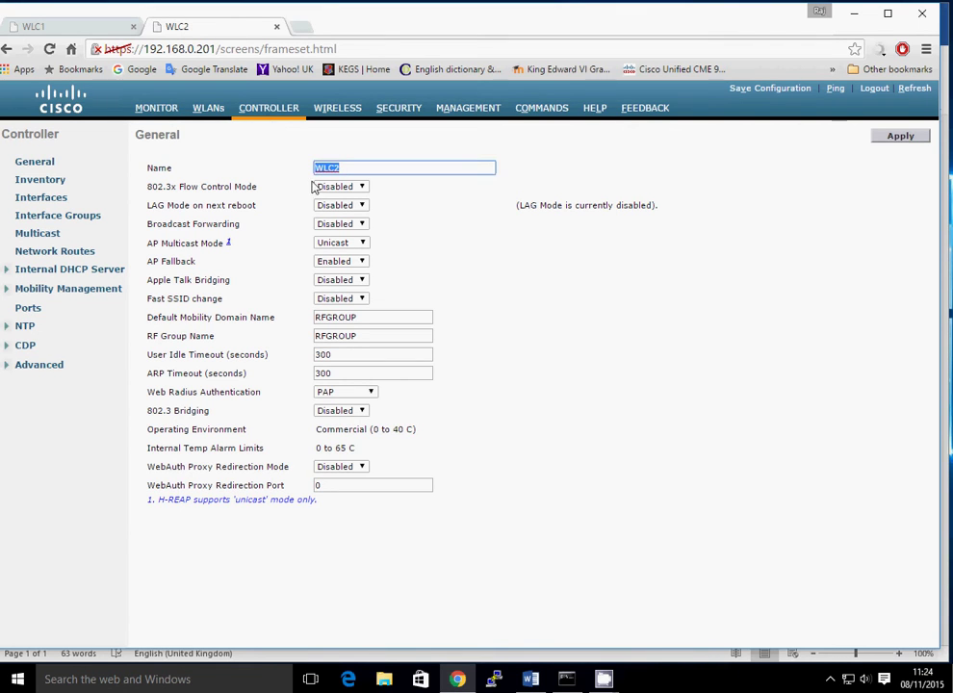
{"action": "double_click", "coordinate": [362, 316]}
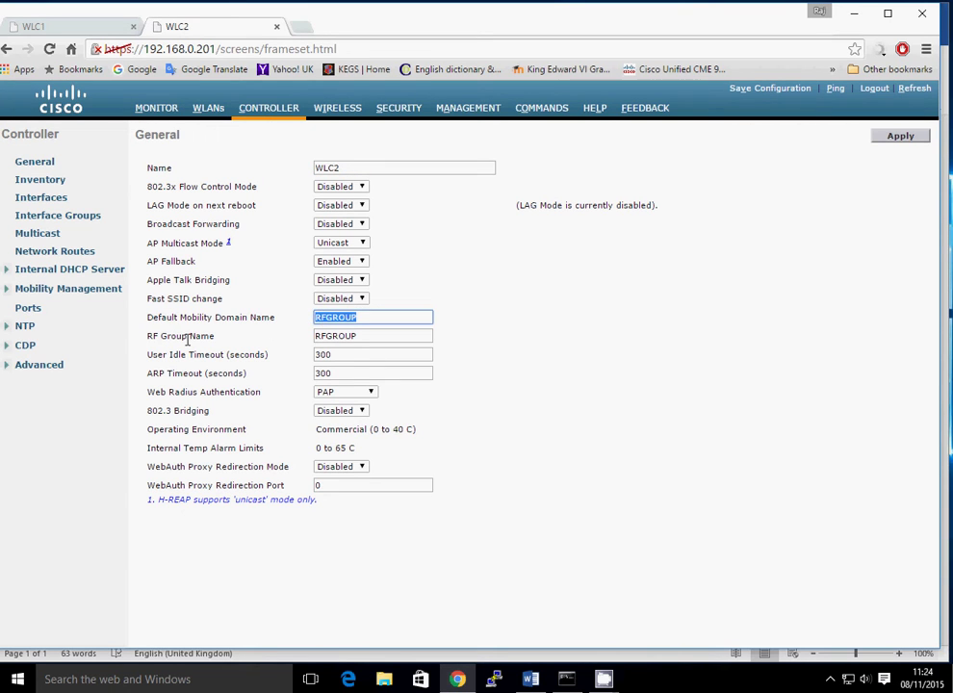
{"action": "double_click", "coordinate": [360, 336]}
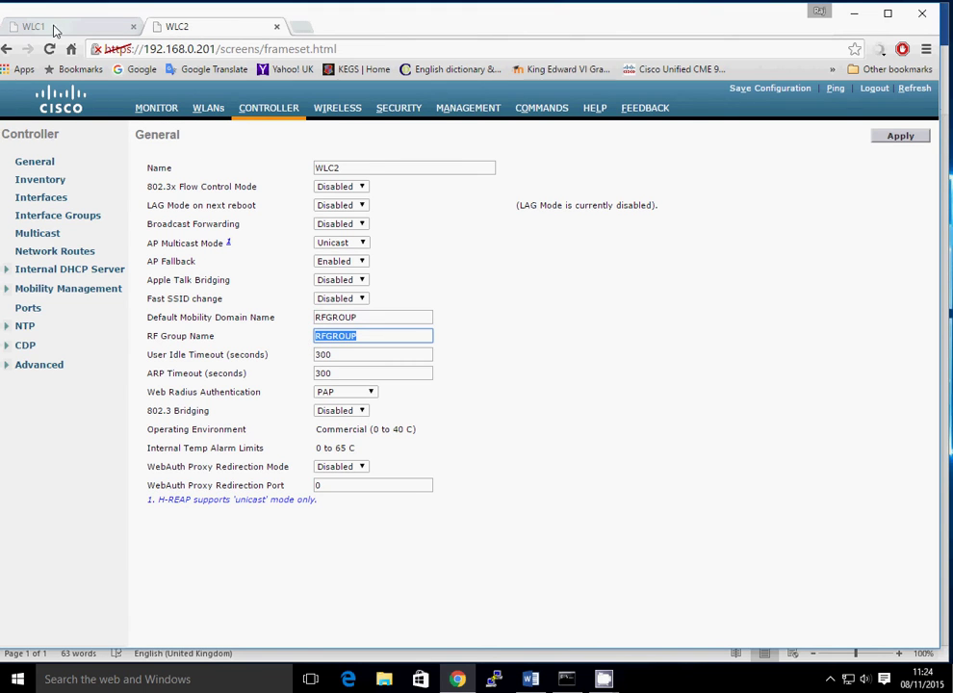
Check the controller name, default mobility domain name and RF group name on WLC1
{"action": "left_click", "coordinate": [55, 29]}
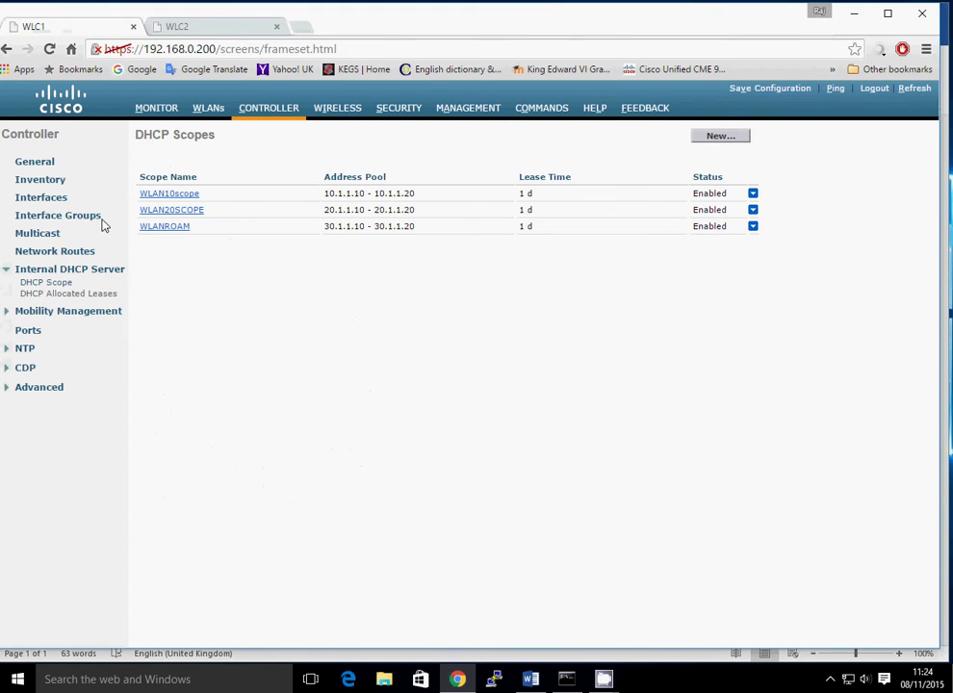
{"action": "left_click", "coordinate": [275, 109]}
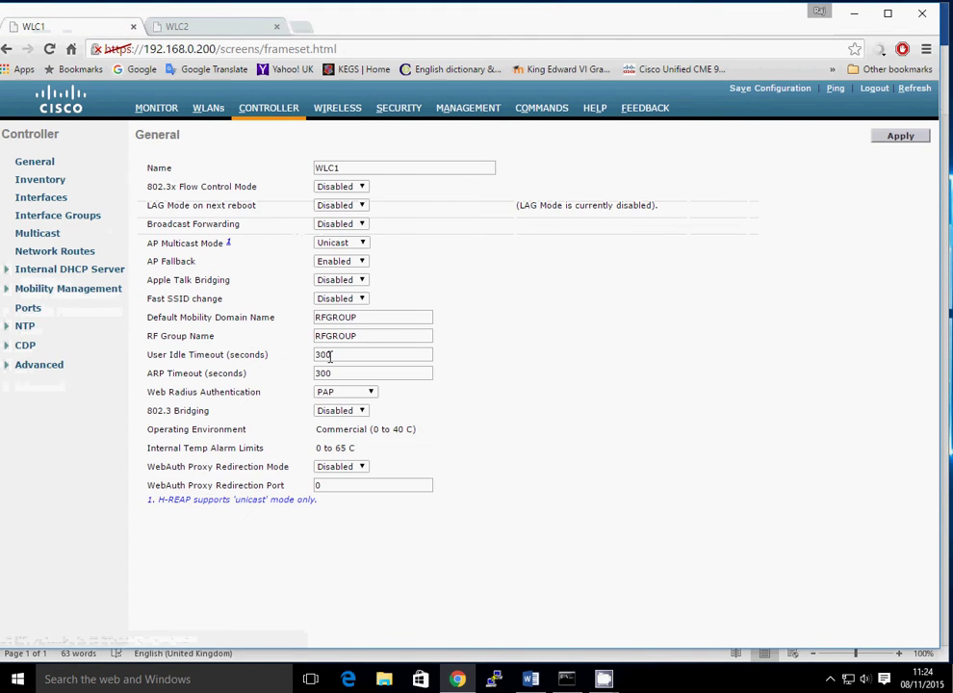
{"action": "double_click", "coordinate": [345, 168]}
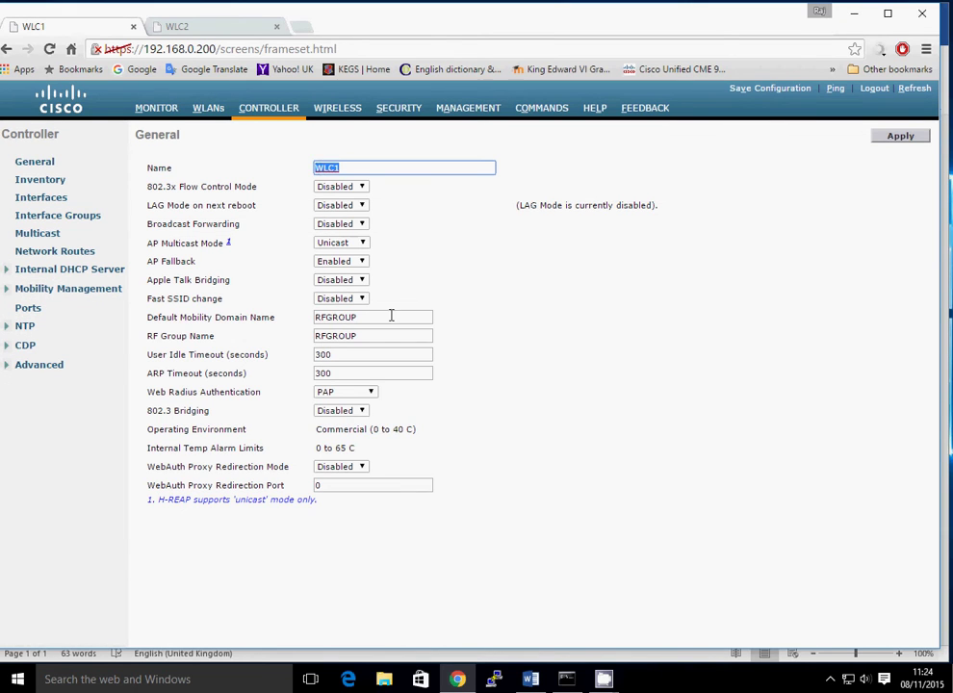
{"action": "left_click_drag", "start_coordinate": [368, 319], "coordinate": [314, 338]}
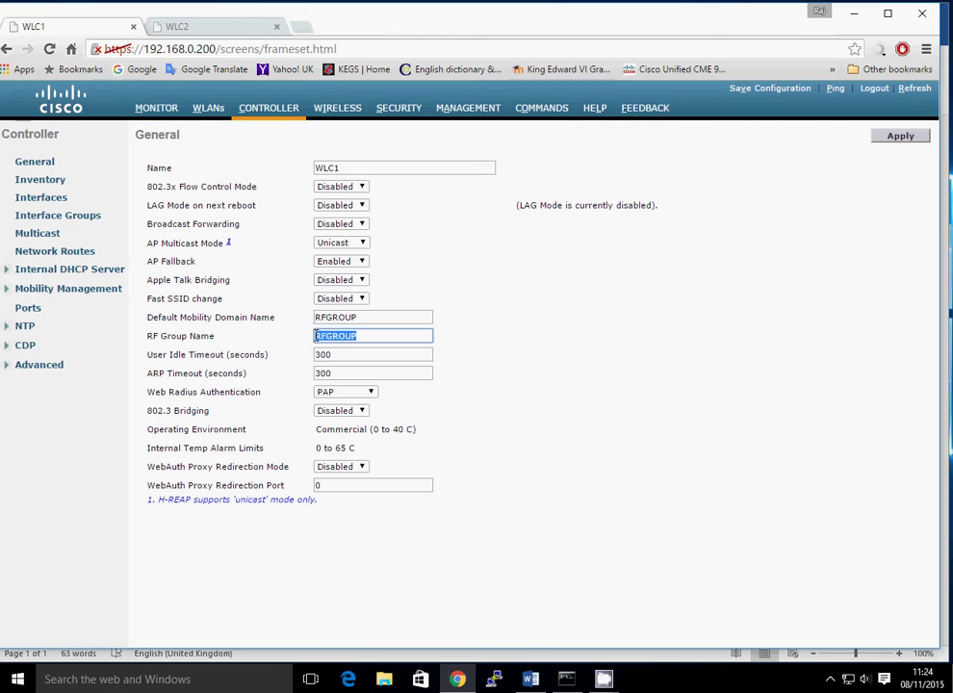
Compare the virtual interface's IP address on WLC1 and WLC2 in their interface lists
{"action": "left_click", "coordinate": [44, 197]}
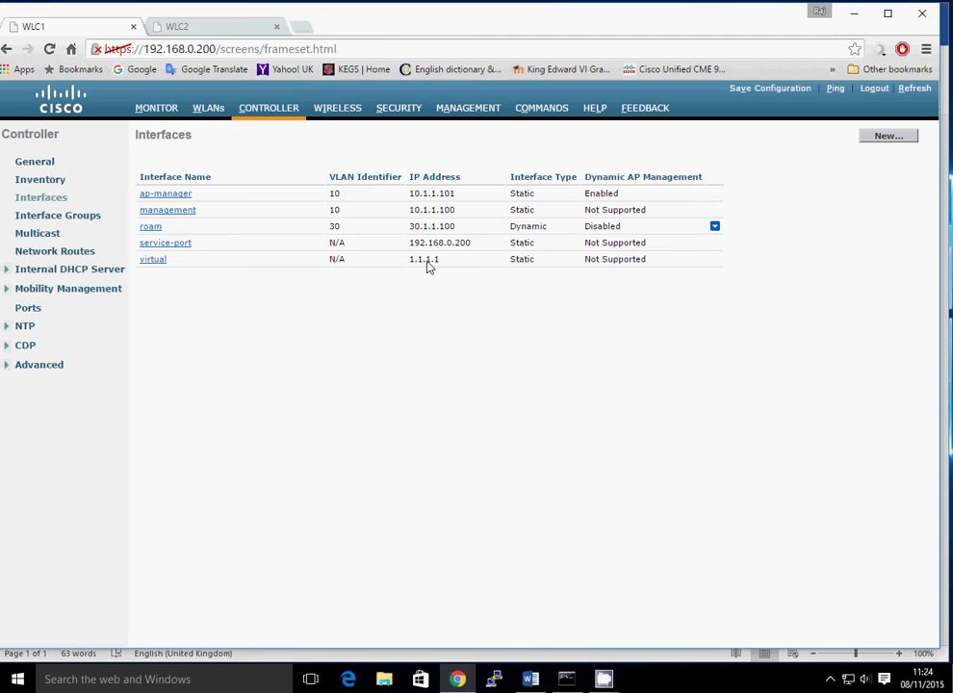
{"action": "left_click", "coordinate": [221, 29]}
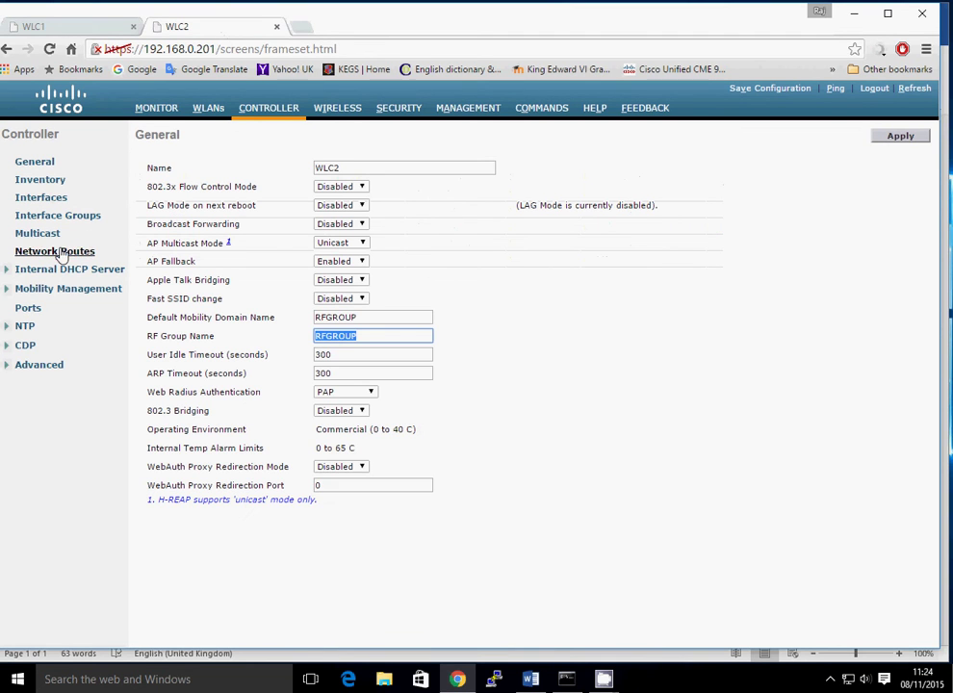
{"action": "left_click", "coordinate": [35, 197]}
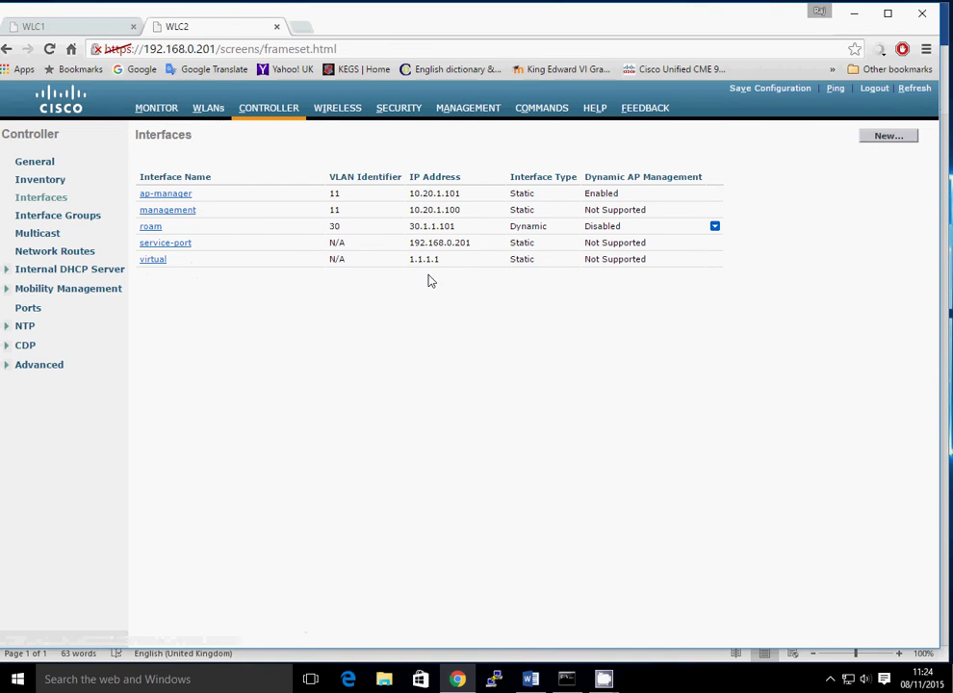
Switch to the Word document and go over the first three objectives: common WLAN, mobility group and virtual interface
{"action": "left_click", "coordinate": [530, 679]}
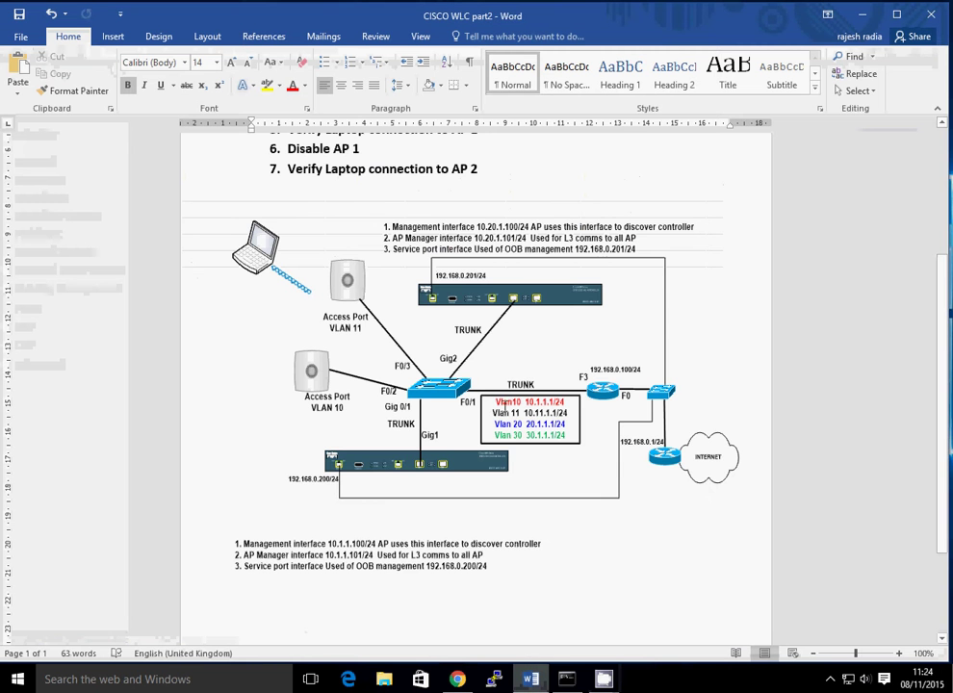
{"action": "scroll", "coordinate": [505, 404], "scroll_direction": "up", "scroll_amount": 4}
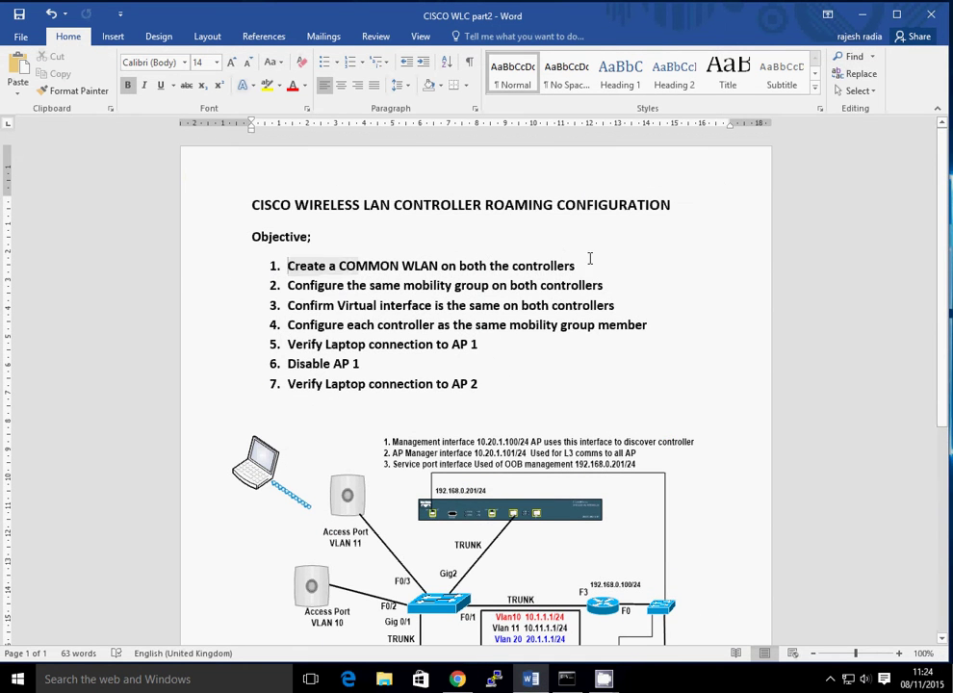
{"action": "left_click_drag", "start_coordinate": [589, 258], "coordinate": [615, 260]}
{"action": "left_click_drag", "start_coordinate": [290, 286], "coordinate": [640, 296]}
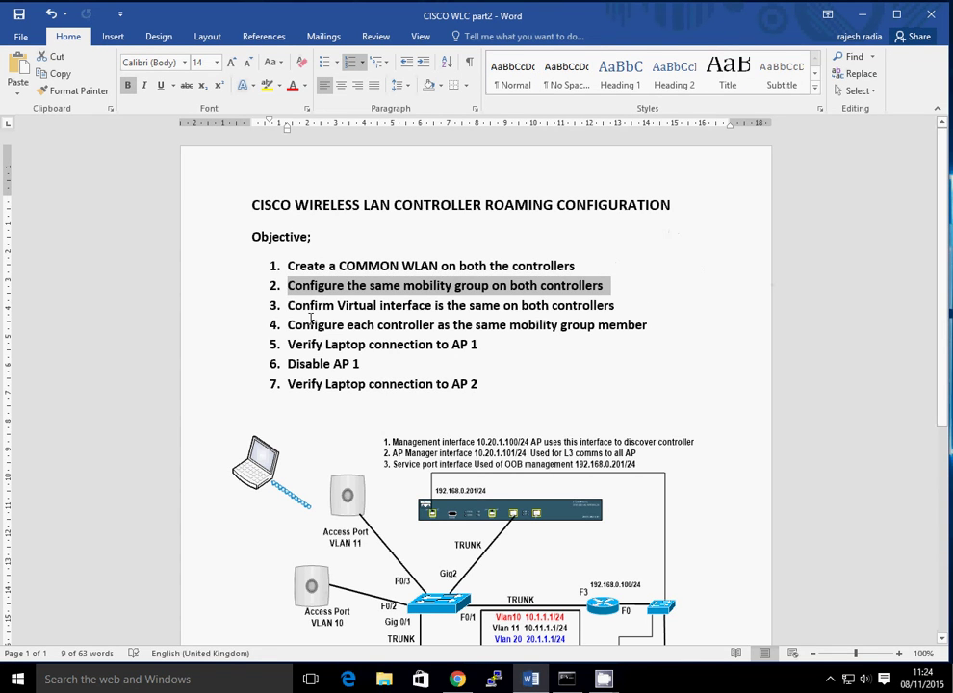
{"action": "left_click_drag", "start_coordinate": [289, 306], "coordinate": [648, 314]}
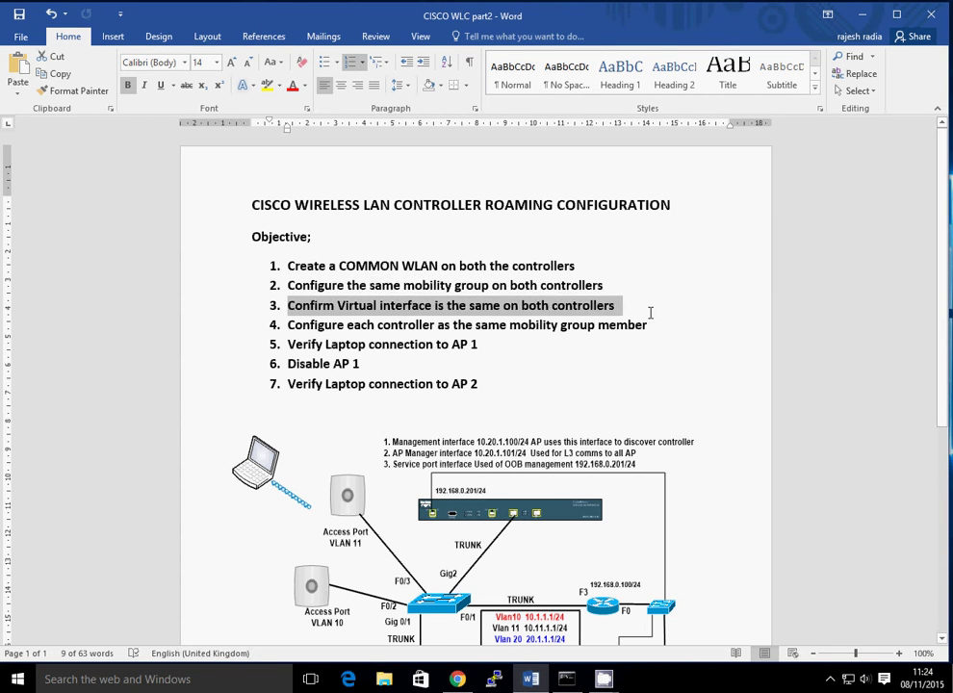
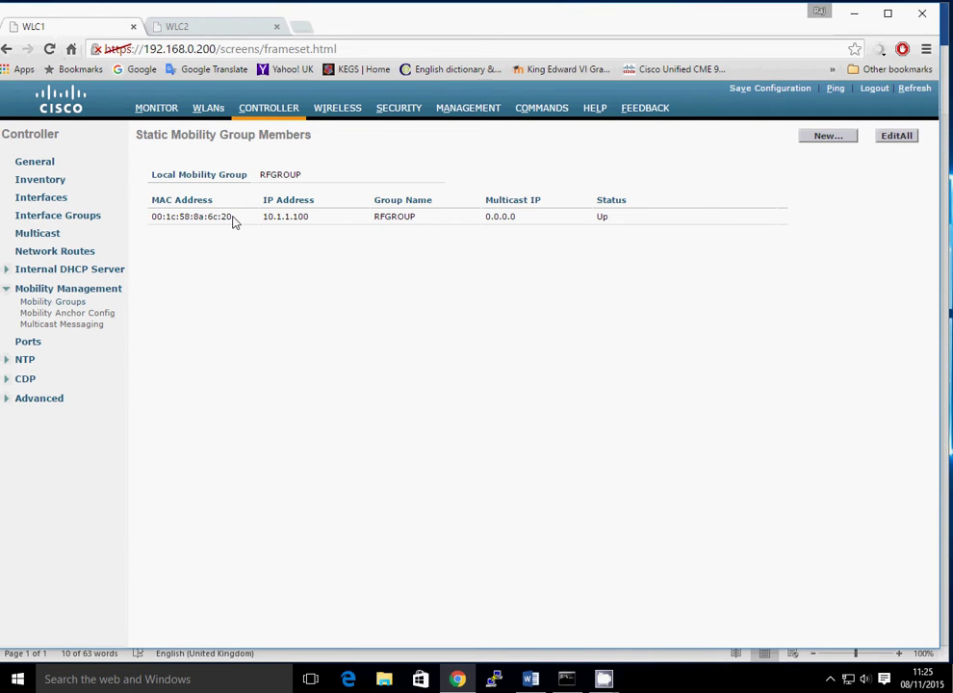
Check the MAC and IP address of the static mobility group member listed on WLC1
{"action": "left_click_drag", "start_coordinate": [233, 219], "coordinate": [149, 217]}
{"action": "left_click_drag", "start_coordinate": [310, 217], "coordinate": [257, 216]}
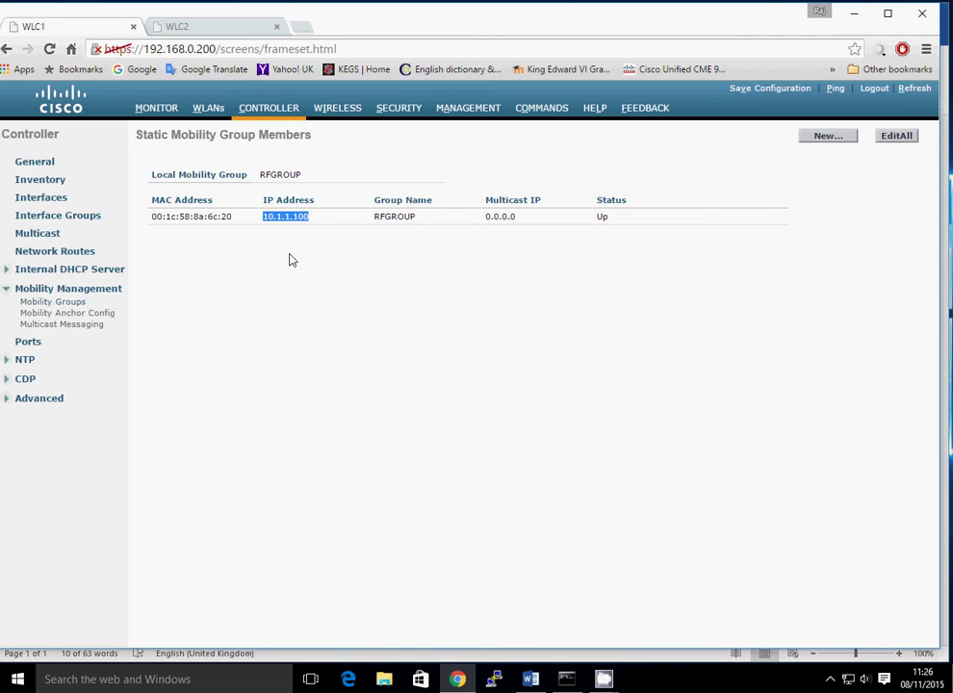
Check the MAC and IP address of the static mobility group member listed on WLC2
{"action": "left_click", "coordinate": [200, 28]}
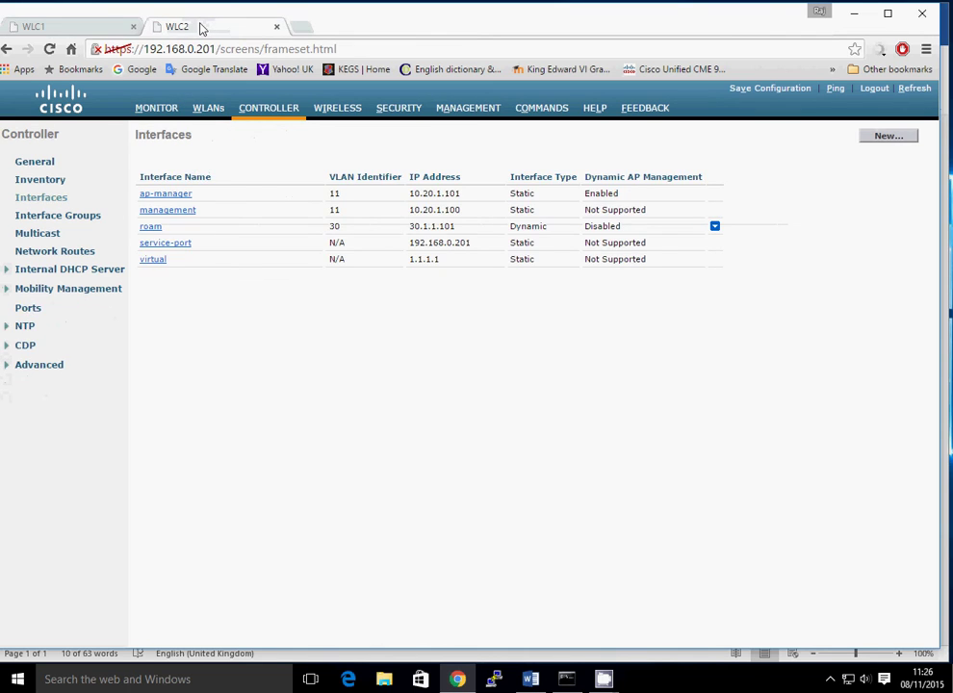
{"action": "left_click", "coordinate": [64, 291]}
{"action": "left_click", "coordinate": [55, 302]}
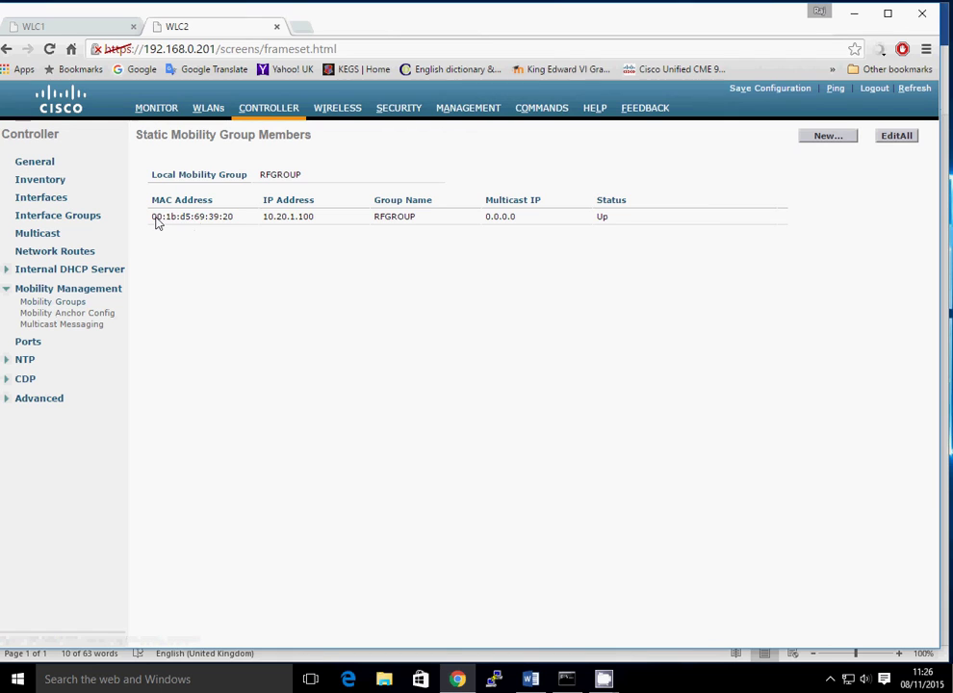
{"action": "left_click_drag", "start_coordinate": [156, 217], "coordinate": [236, 220]}
{"action": "left_click_drag", "start_coordinate": [155, 215], "coordinate": [178, 218]}
{"action": "left_click_drag", "start_coordinate": [264, 218], "coordinate": [318, 217]}
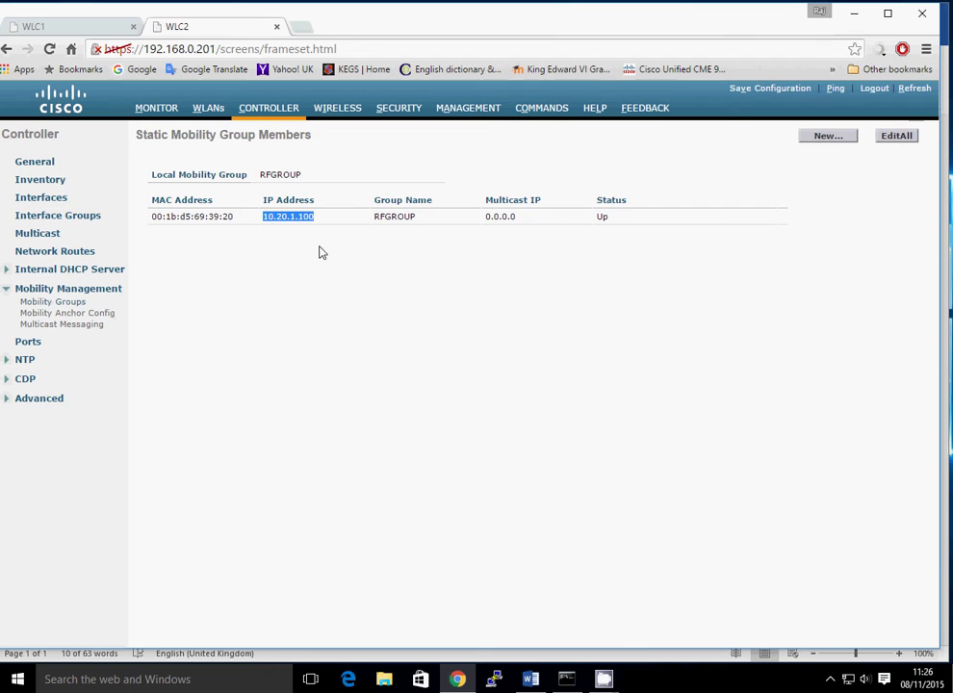
Start a new mobility group member on WLC1 and set its IP address to WLC2's 10.20.1.100
{"action": "left_click", "coordinate": [77, 27]}
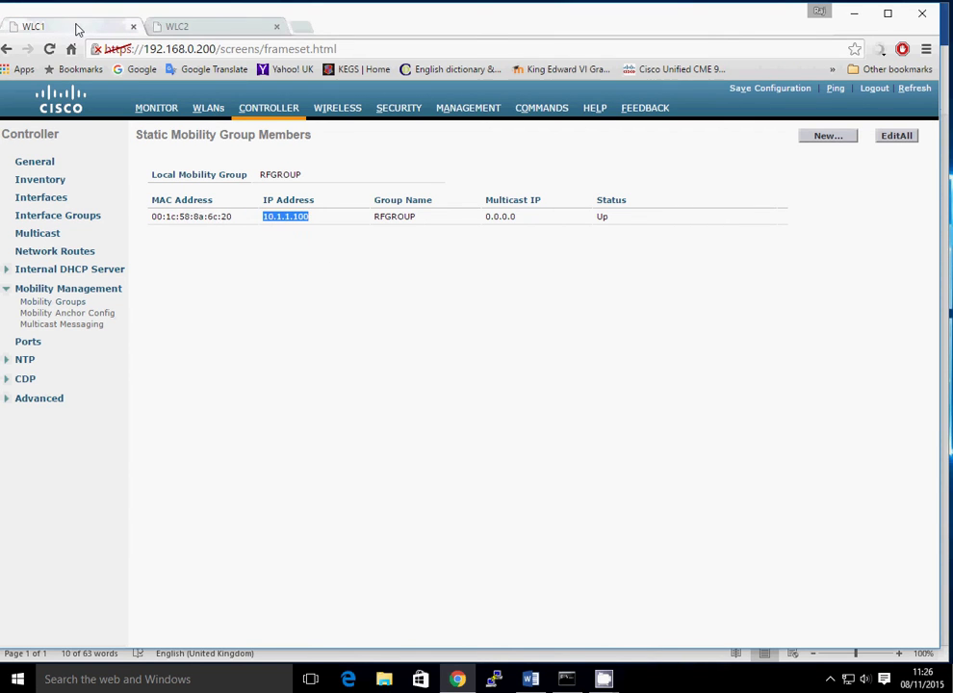
{"action": "left_click", "coordinate": [831, 138]}
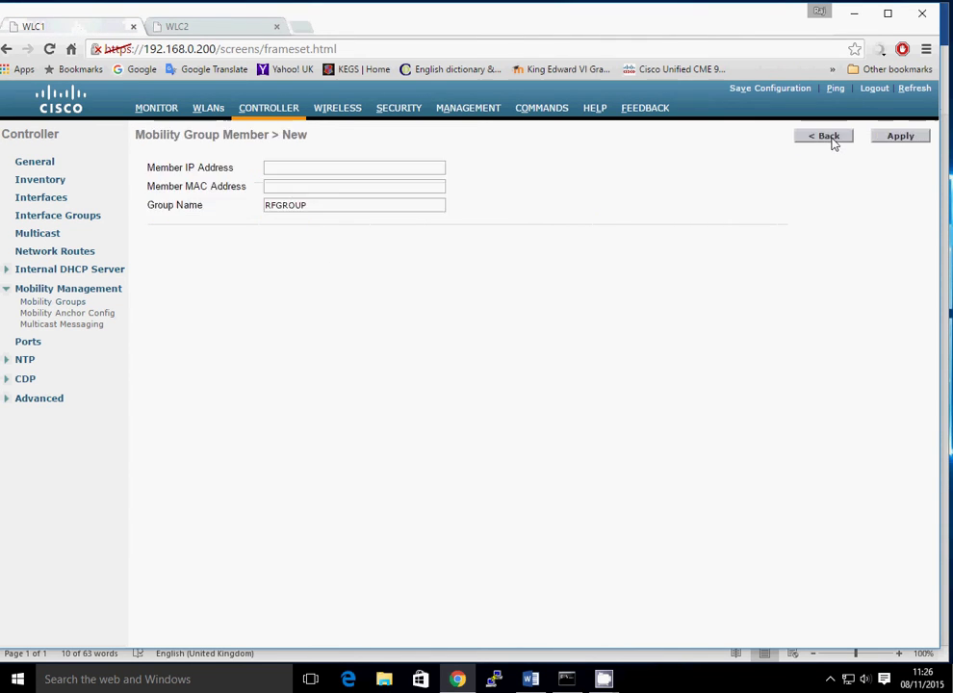
{"action": "left_click", "coordinate": [378, 167]}
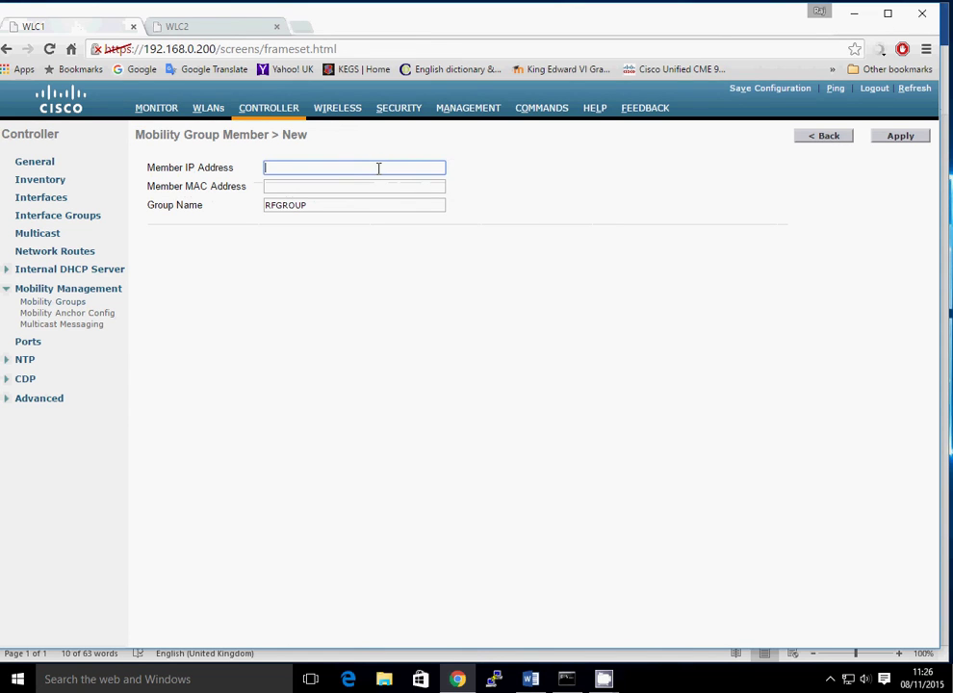
{"action": "left_click", "coordinate": [227, 30]}
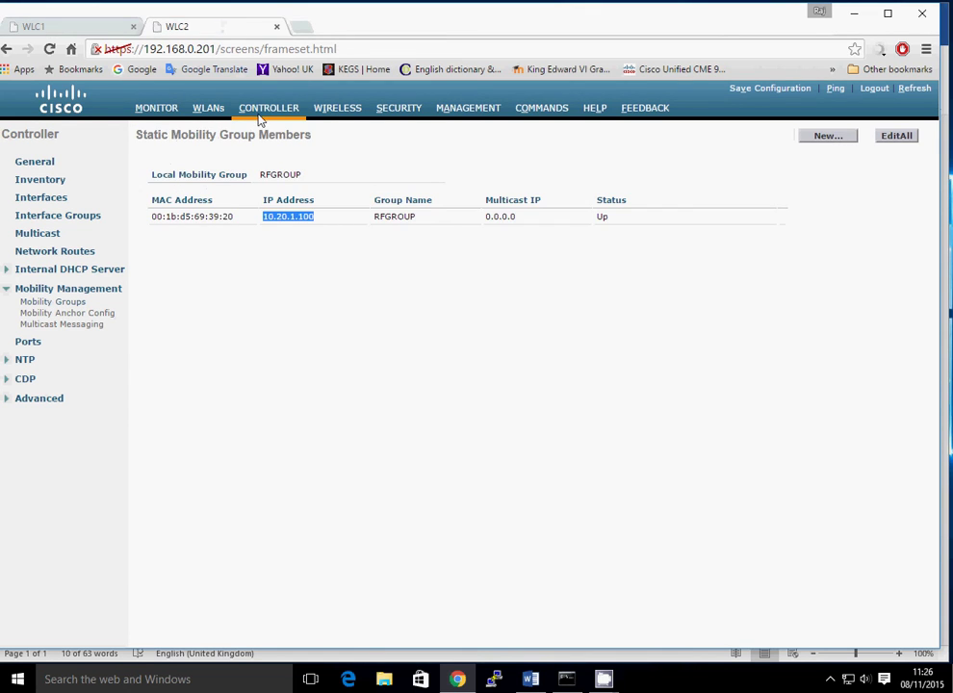
{"action": "left_click", "coordinate": [45, 27]}
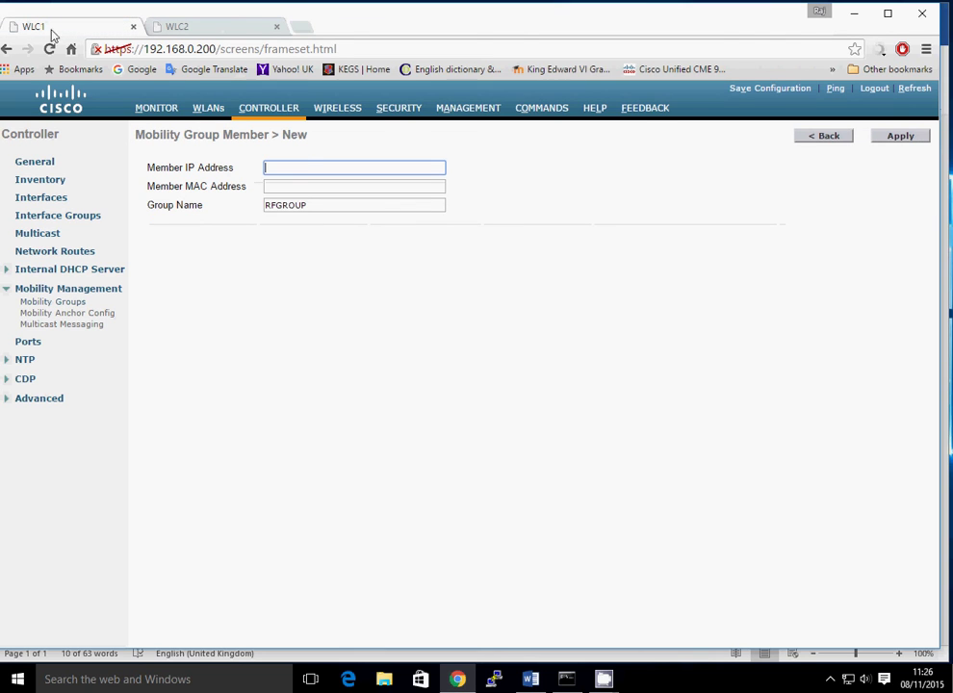
{"action": "left_click", "coordinate": [308, 167]}
{"action": "type", "text": "1"}
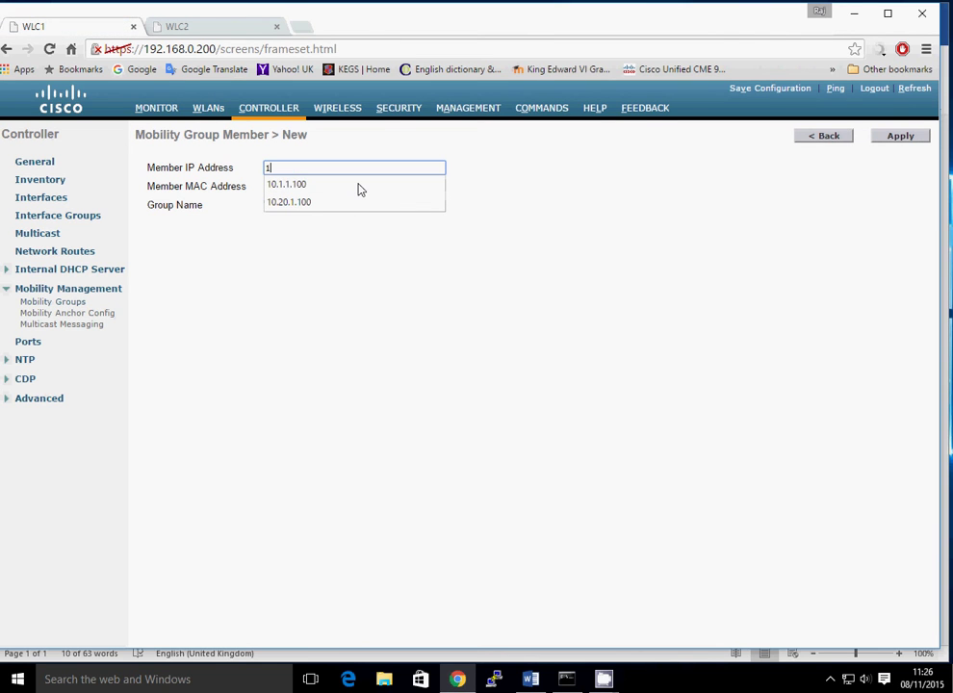
{"action": "type", "text": "0.20.1.100"}
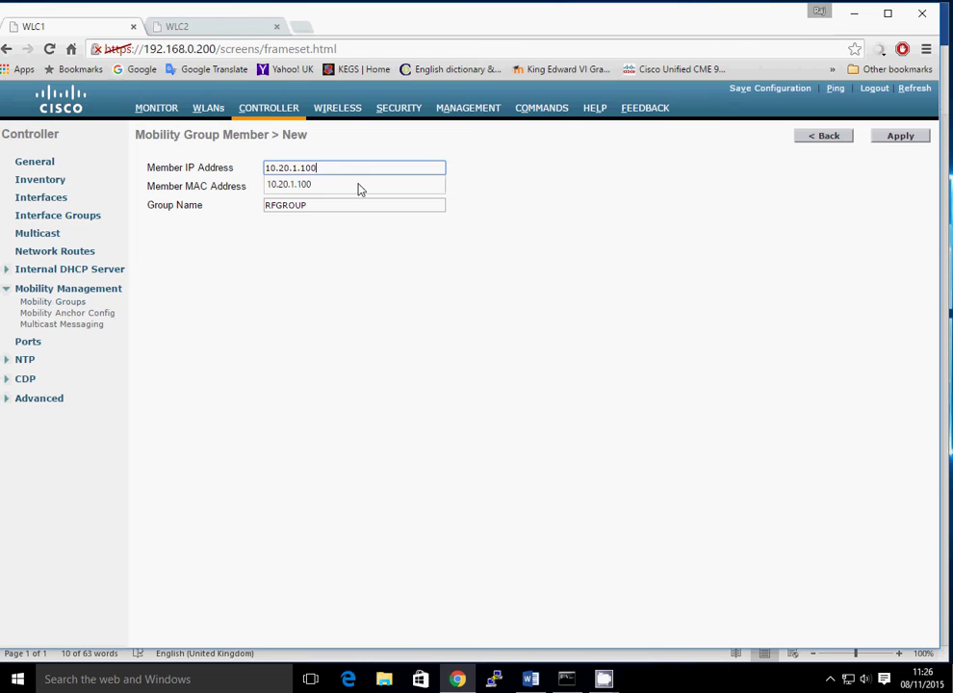
{"action": "key", "text": "Tab"}
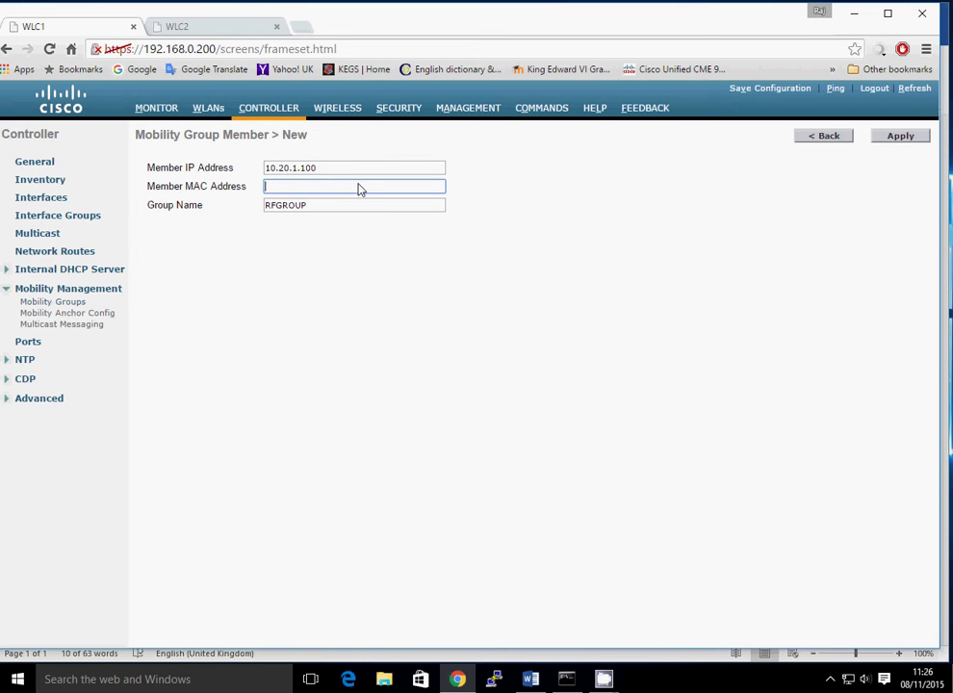
Copy WLC2's MAC address 00:1b:d5:69:39:20 into the new WLC1 member and apply it with group name RFGROUP
{"action": "left_click", "coordinate": [205, 27]}
{"action": "left_click_drag", "start_coordinate": [210, 221], "coordinate": [152, 219]}
{"action": "right_click", "coordinate": [167, 220]}
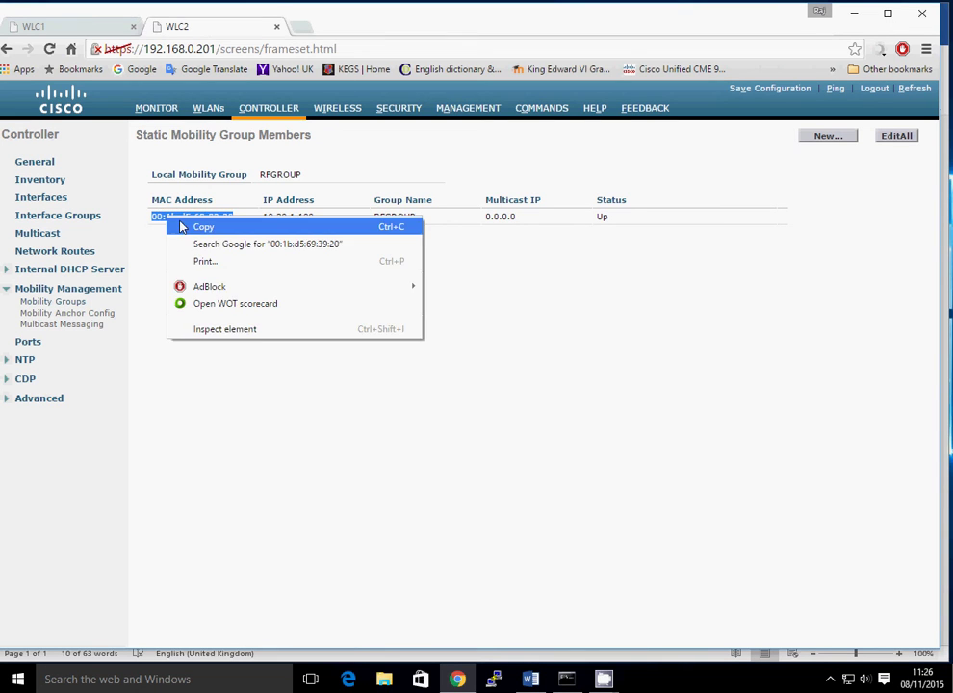
{"action": "left_click", "coordinate": [200, 227]}
{"action": "left_click", "coordinate": [88, 27]}
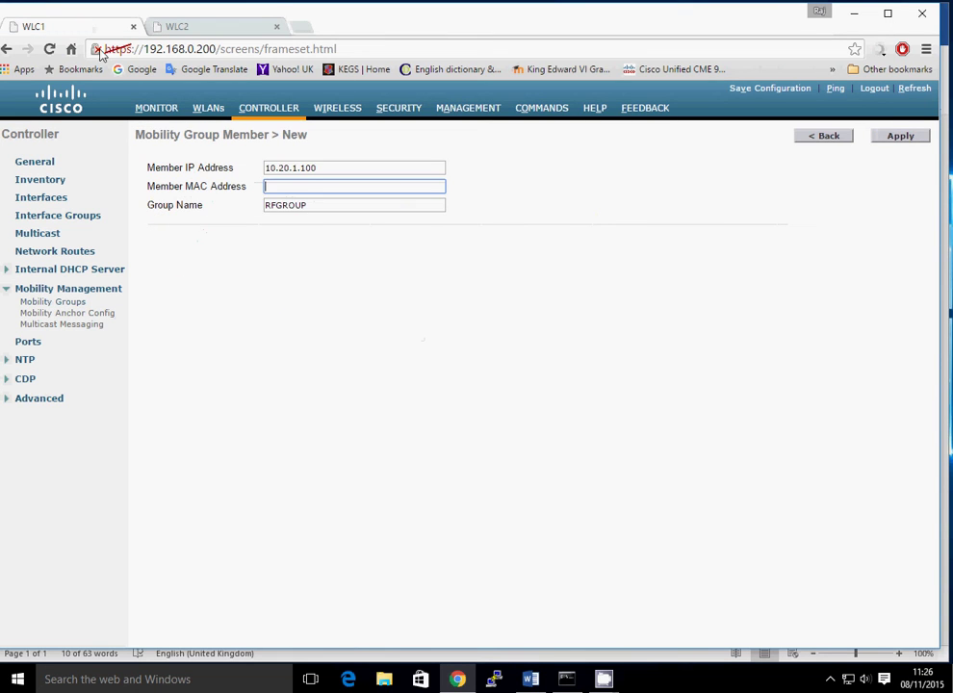
{"action": "left_click", "coordinate": [305, 187]}
{"action": "key", "text": "ctrl+v"}
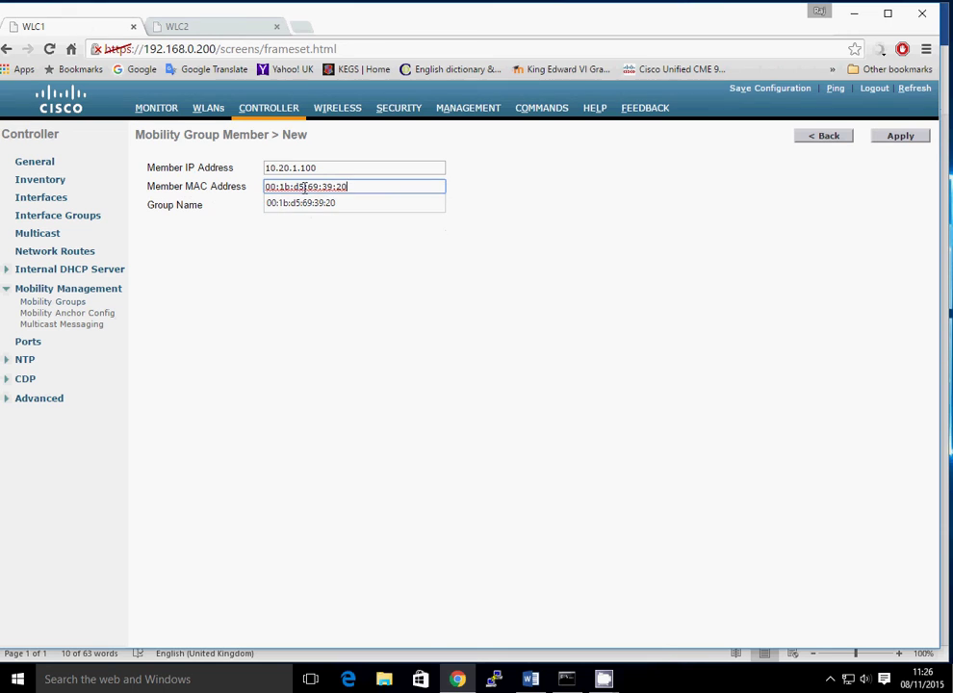
{"action": "left_click", "coordinate": [272, 205]}
{"action": "type", "text": "RFGROUP"}
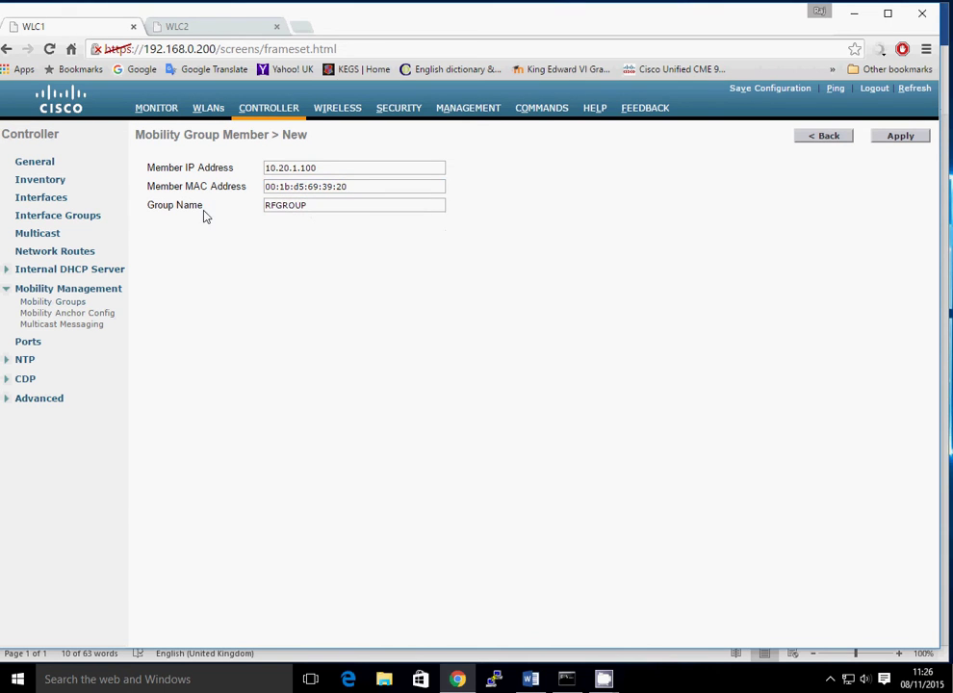
{"action": "left_click", "coordinate": [899, 136]}
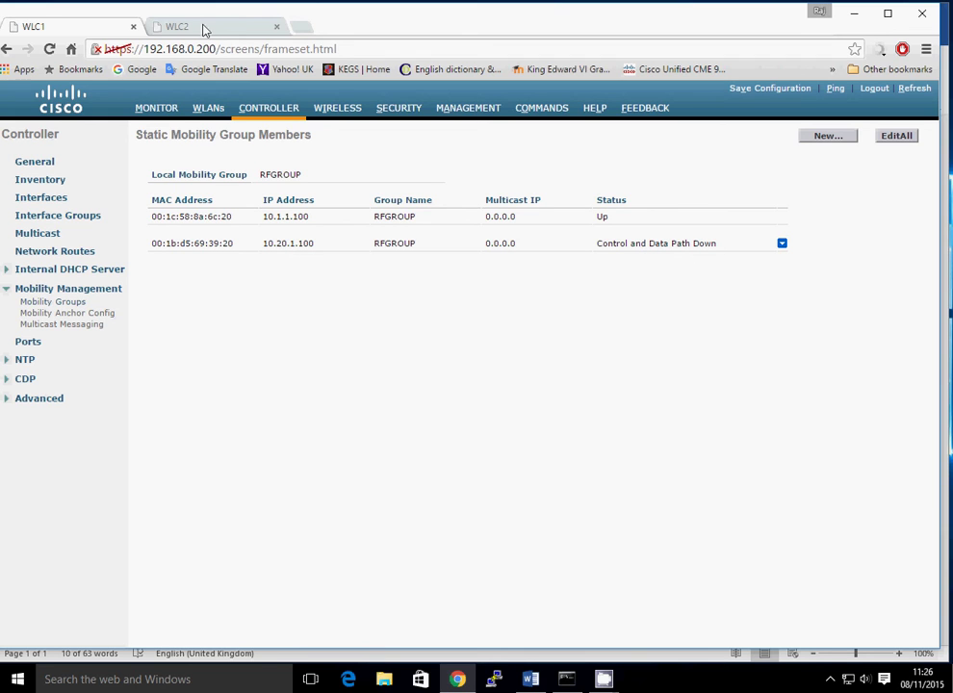
Start a new mobility group member on WLC2 and set its IP address to WLC1's 10.1.1.100
{"action": "left_click", "coordinate": [202, 30]}
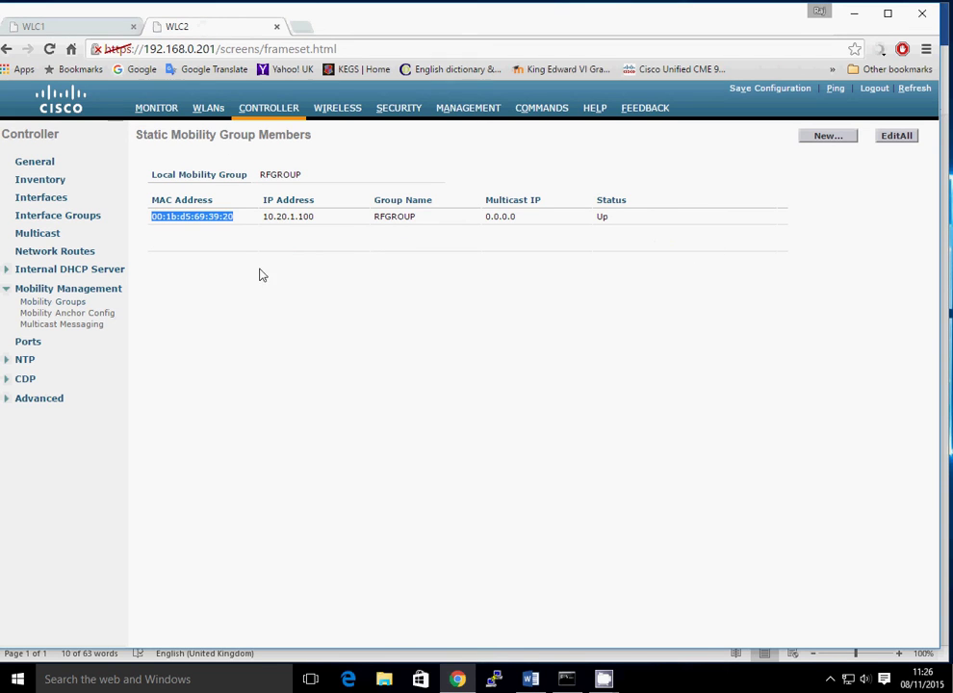
{"action": "left_click", "coordinate": [827, 135]}
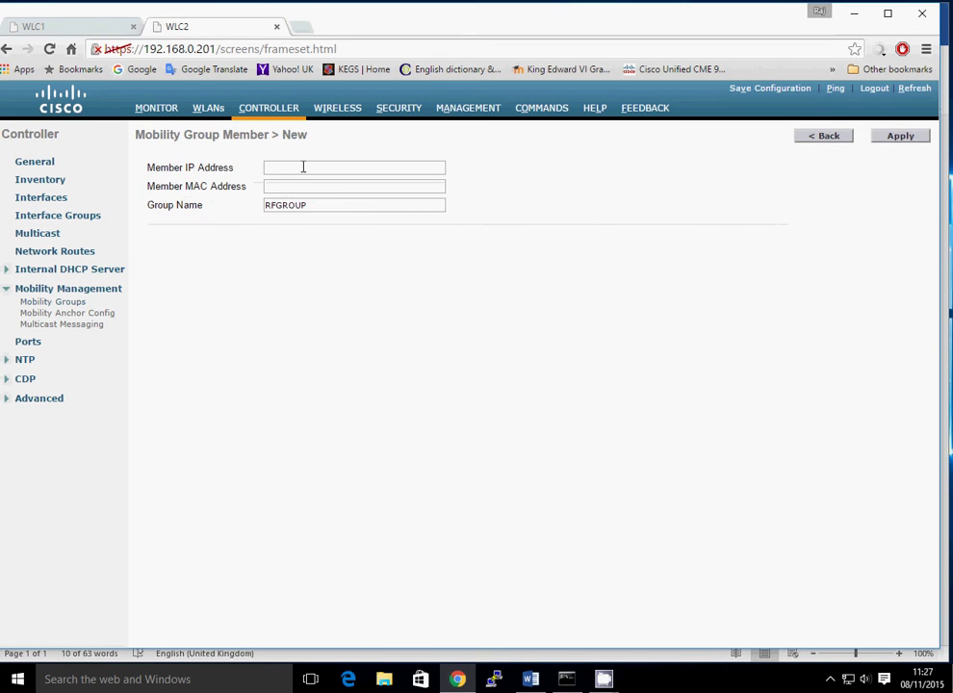
{"action": "left_click", "coordinate": [48, 27]}
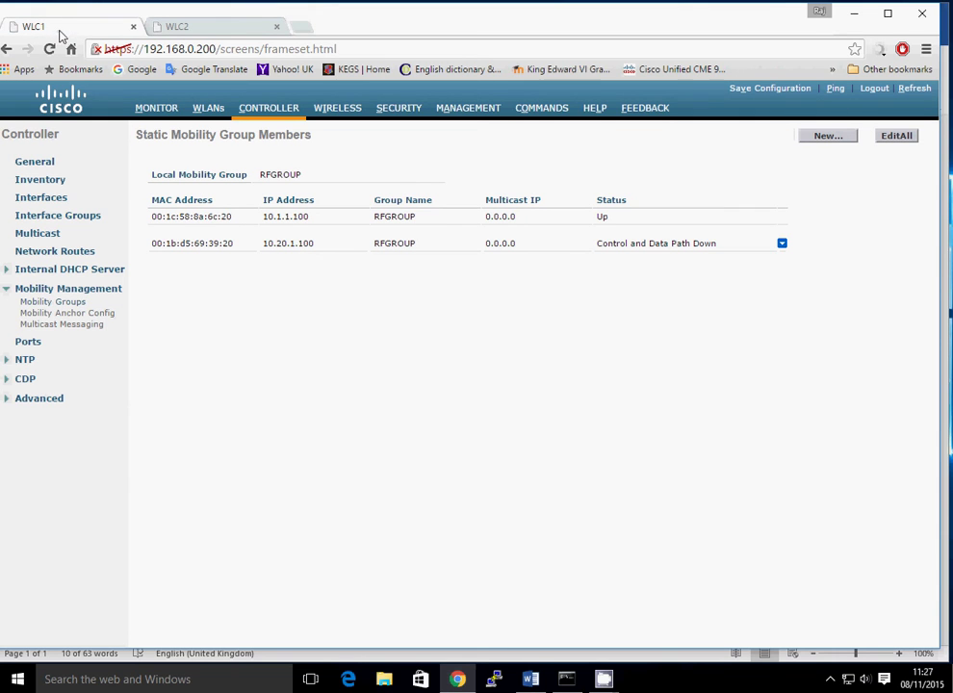
{"action": "left_click_drag", "start_coordinate": [310, 218], "coordinate": [260, 219]}
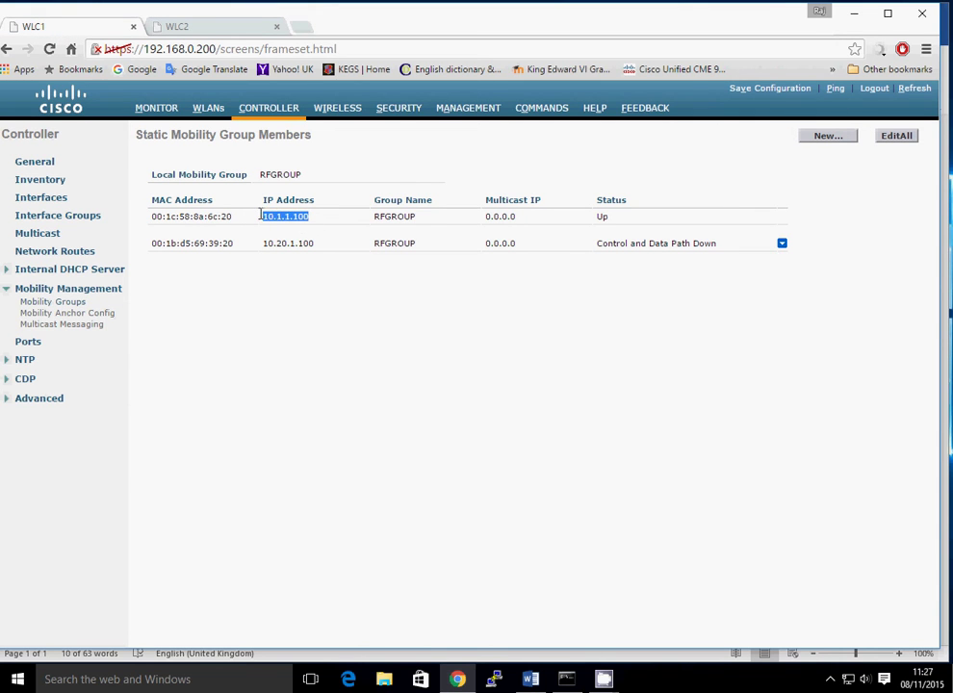
{"action": "left_click", "coordinate": [209, 29]}
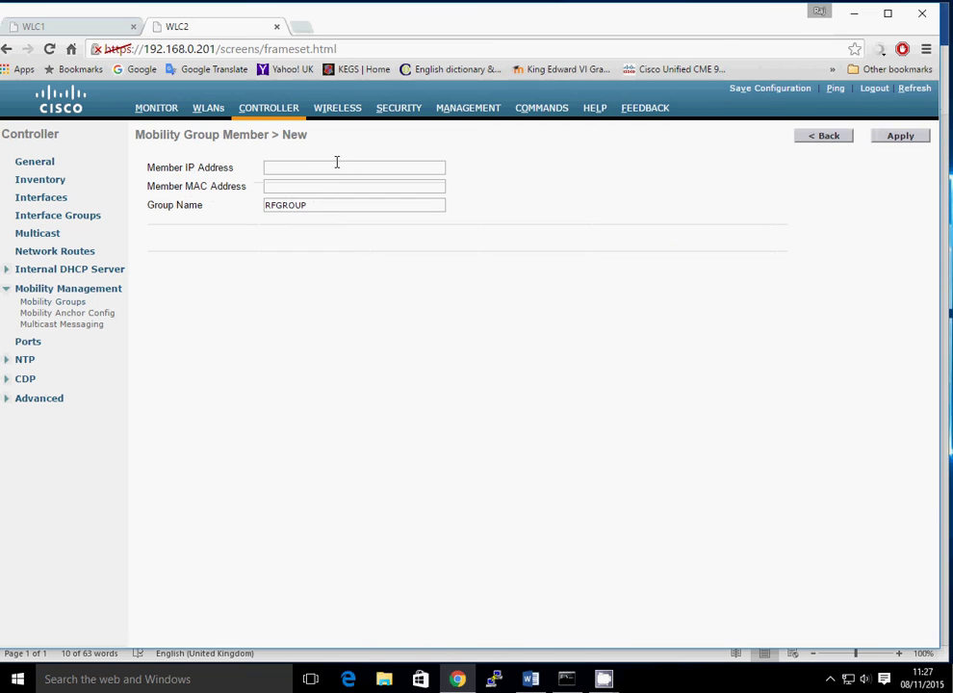
{"action": "type", "text": "10.1"}
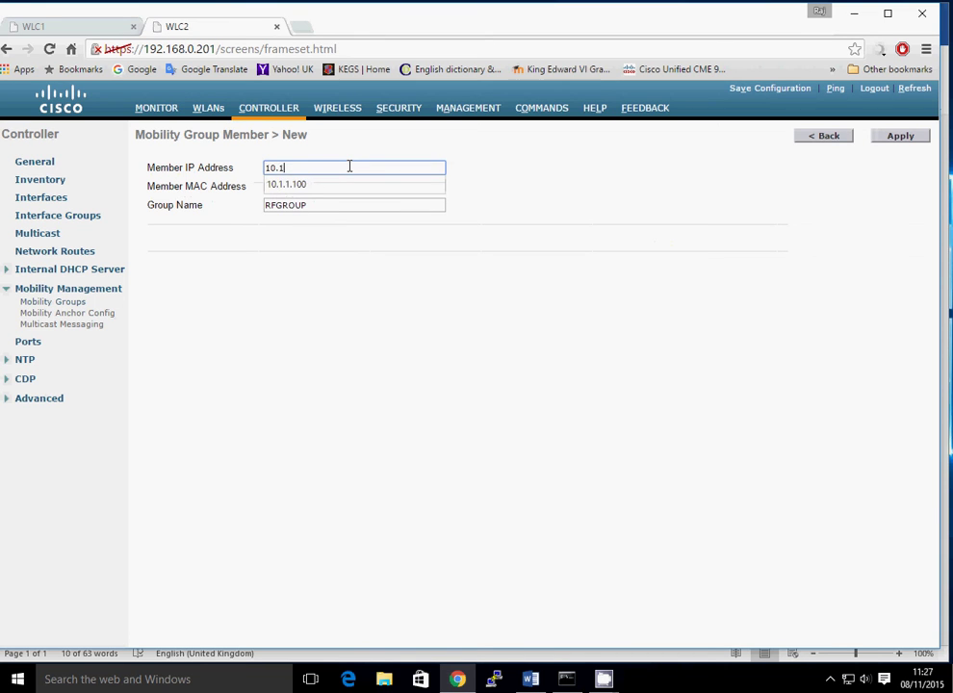
{"action": "type", "text": ".1.100"}
{"action": "key", "text": "Tab"}
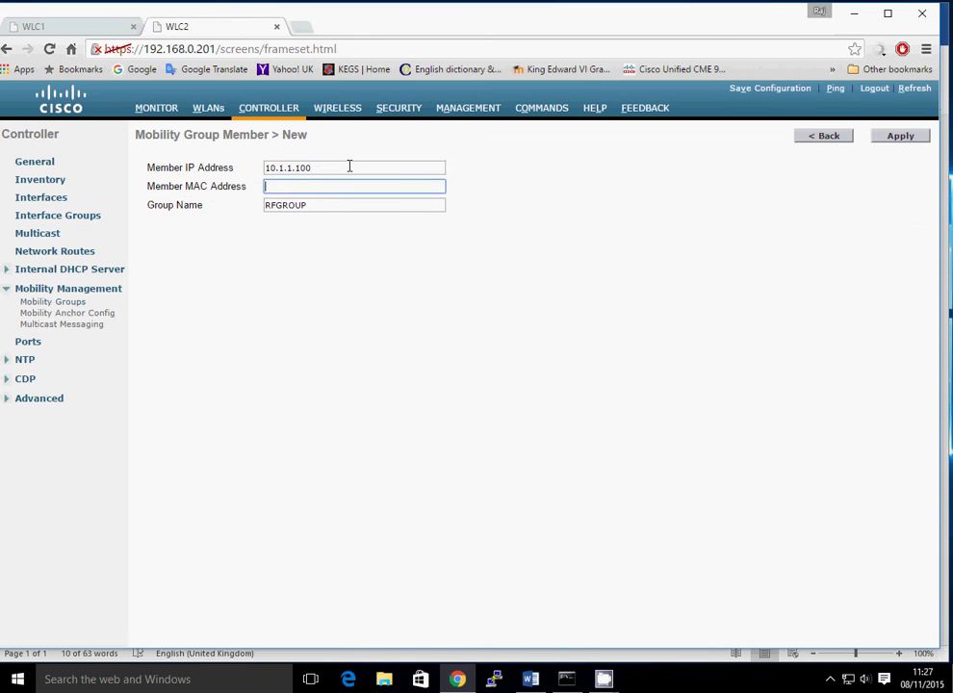
Copy WLC1's MAC address 00:1c:58:8a:6c:20 into the new WLC2 member and apply it with group name RFGROUP
{"action": "left_click", "coordinate": [85, 27]}
{"action": "left_click_drag", "start_coordinate": [235, 217], "coordinate": [156, 215]}
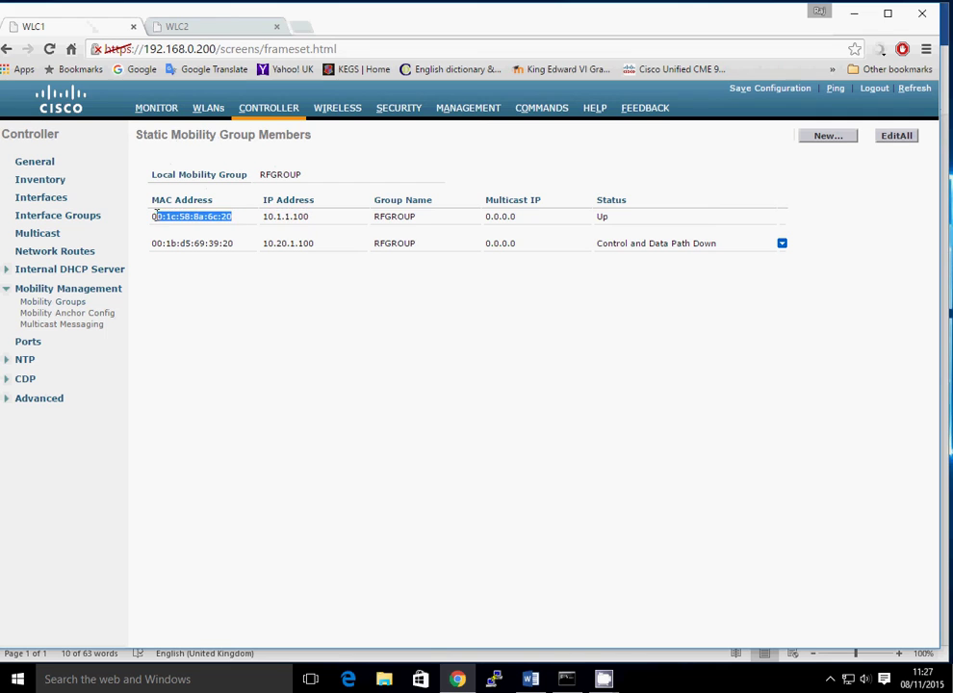
{"action": "right_click", "coordinate": [155, 220]}
{"action": "left_click", "coordinate": [198, 225]}
{"action": "left_click", "coordinate": [187, 34]}
{"action": "left_click", "coordinate": [308, 184]}
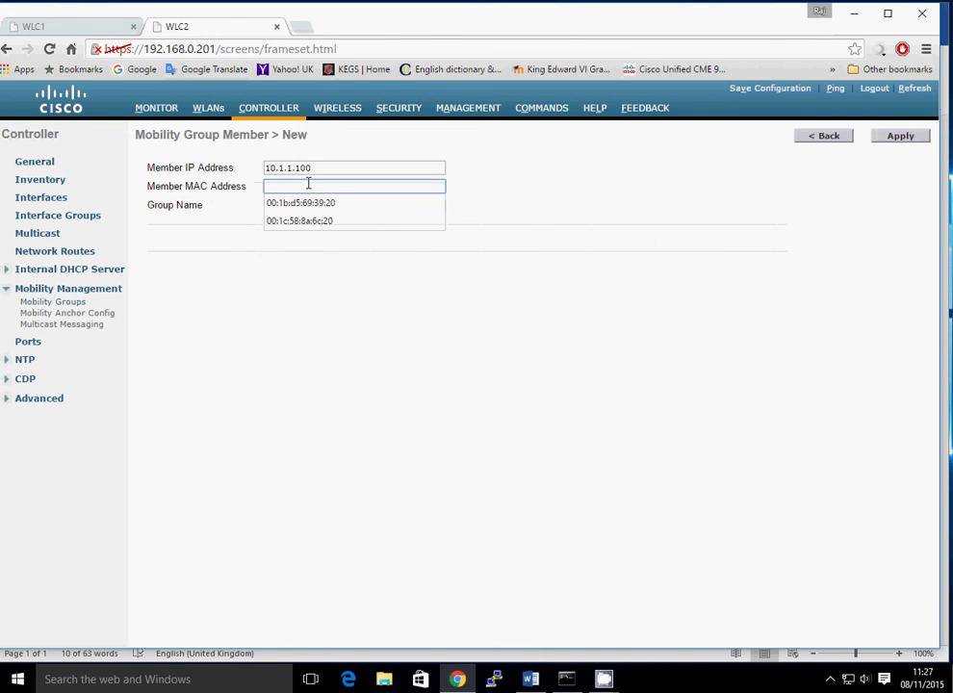
{"action": "key", "text": "ctrl+v"}
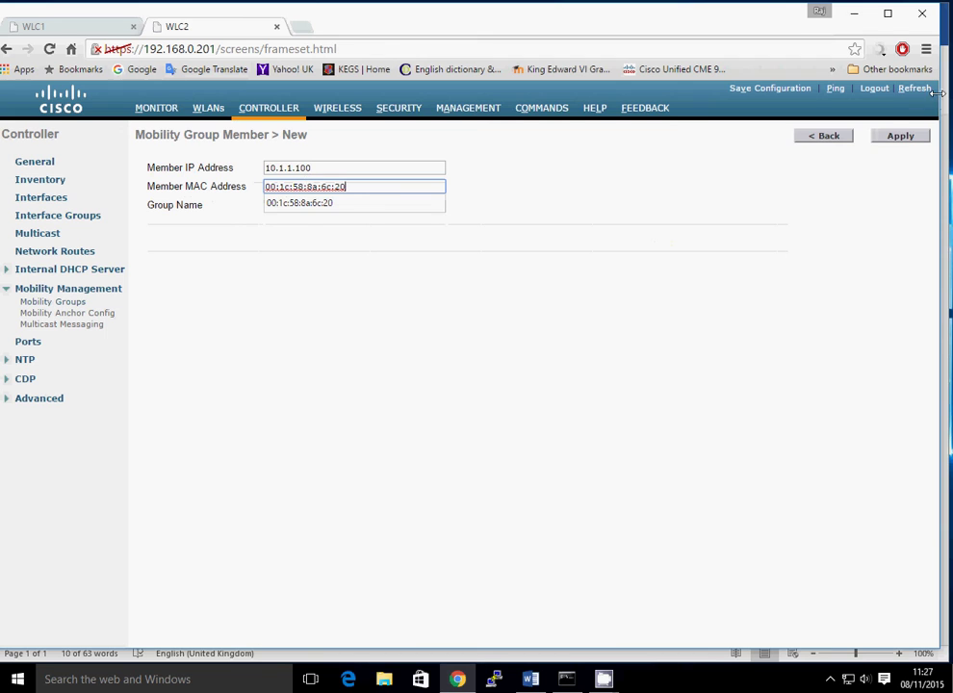
{"action": "key", "text": "Tab"}
{"action": "type", "text": "RFGROUP"}
{"action": "left_click", "coordinate": [898, 134]}
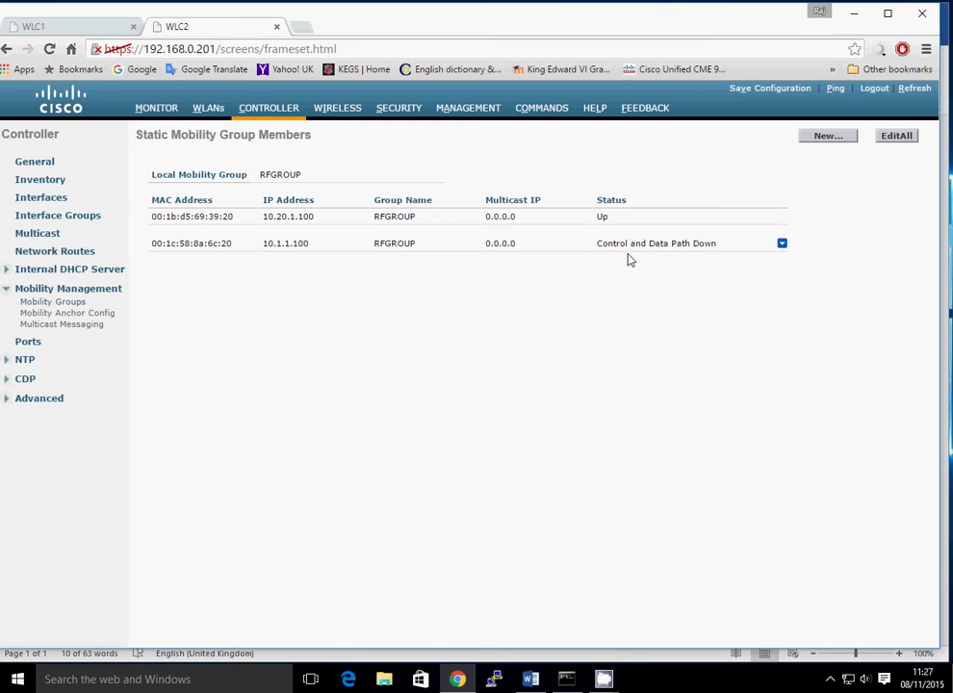
Ping the mobility peer 10.1.1.100 from WLC2's member list and dismiss the reply message
{"action": "left_click", "coordinate": [781, 244]}
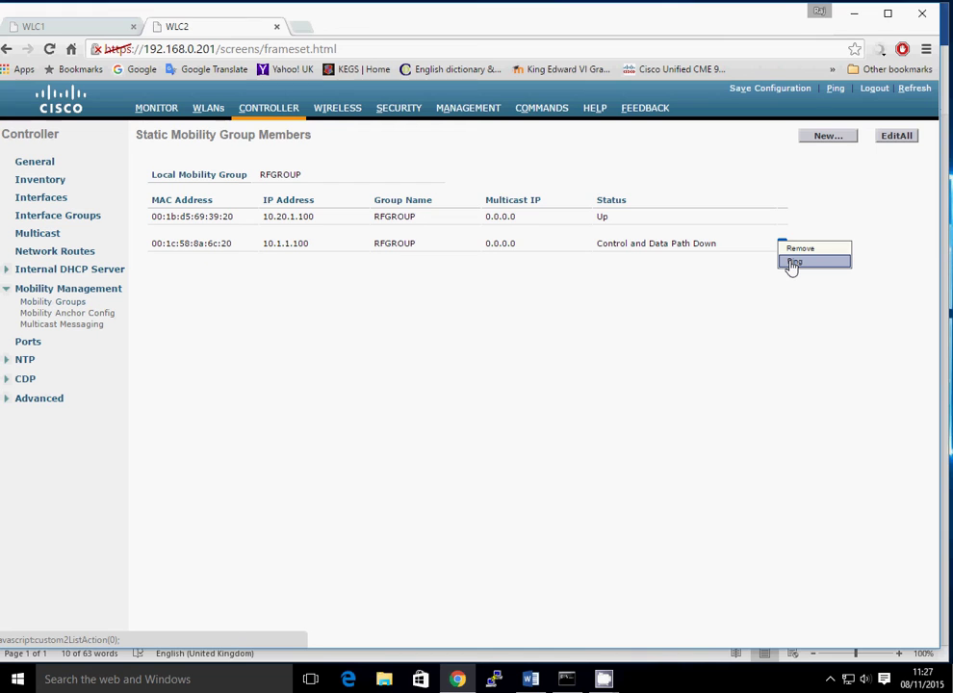
{"action": "left_click", "coordinate": [791, 261]}
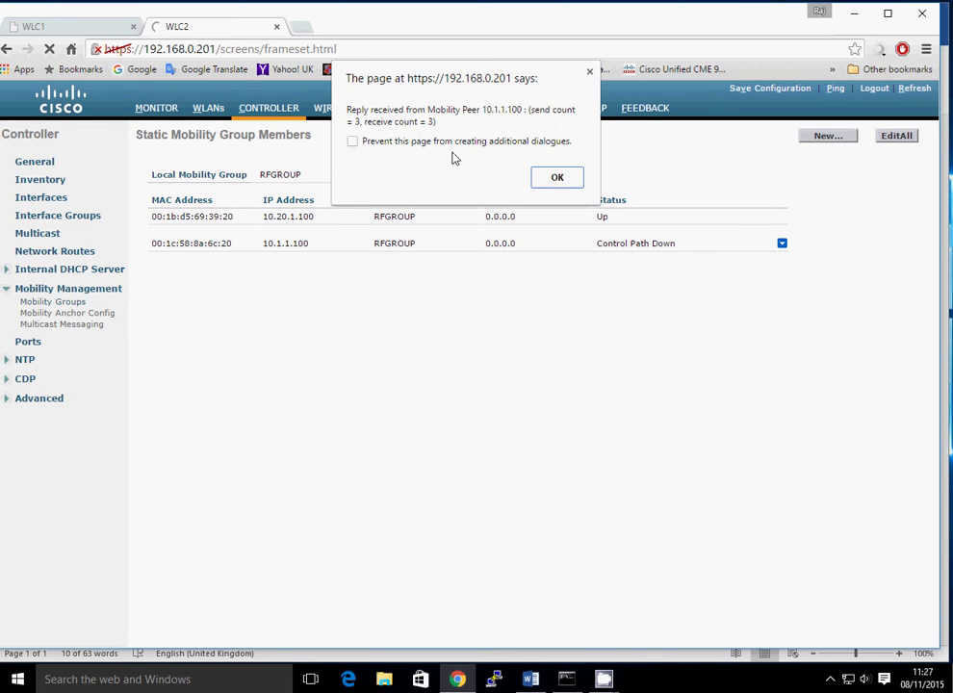
{"action": "left_click", "coordinate": [556, 179]}
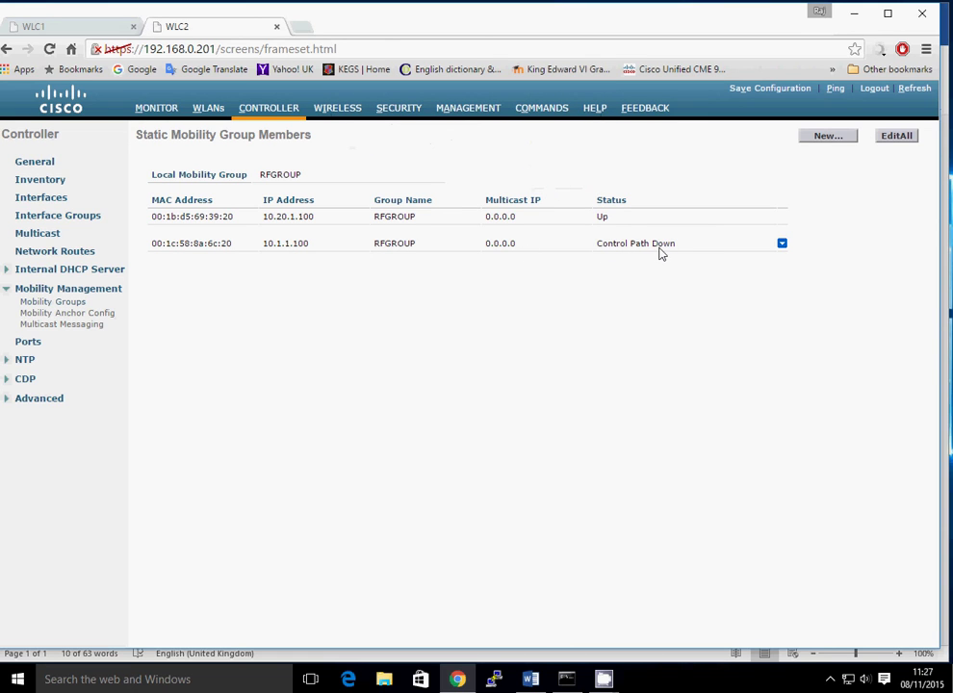
Check the status of the mobility group members on both WLC1 and WLC2
{"action": "left_click", "coordinate": [64, 29]}
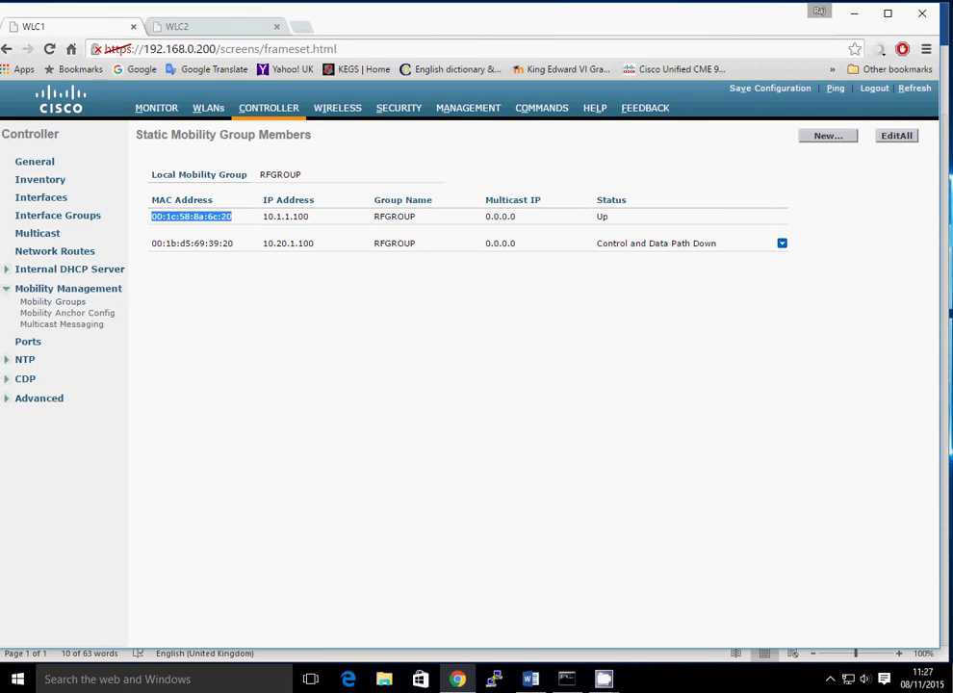
{"action": "key", "text": "ctrl+Tab"}
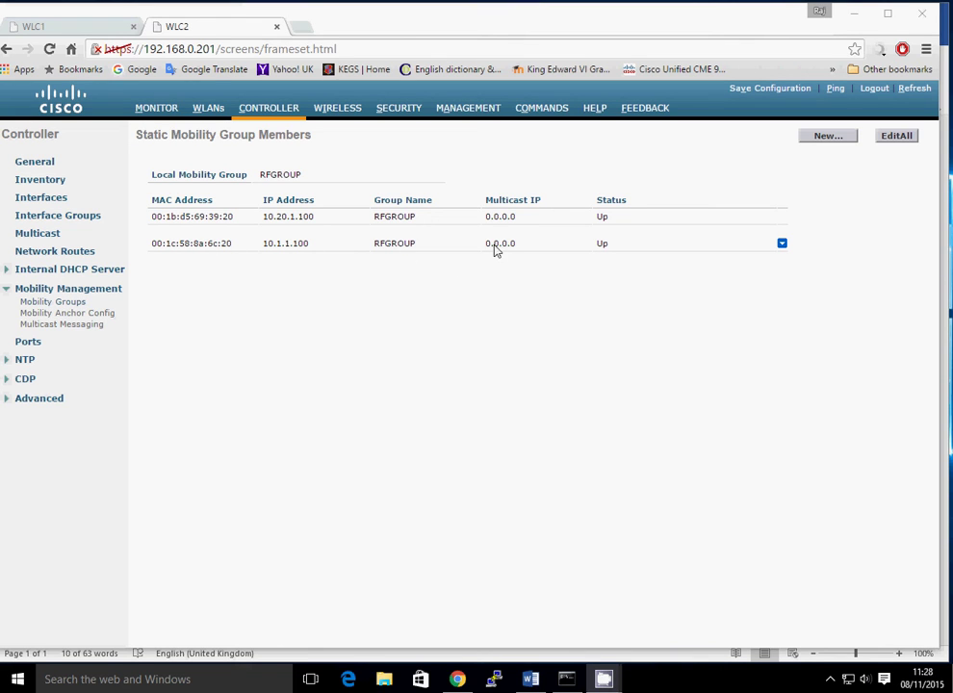
{"action": "left_click", "coordinate": [69, 29]}
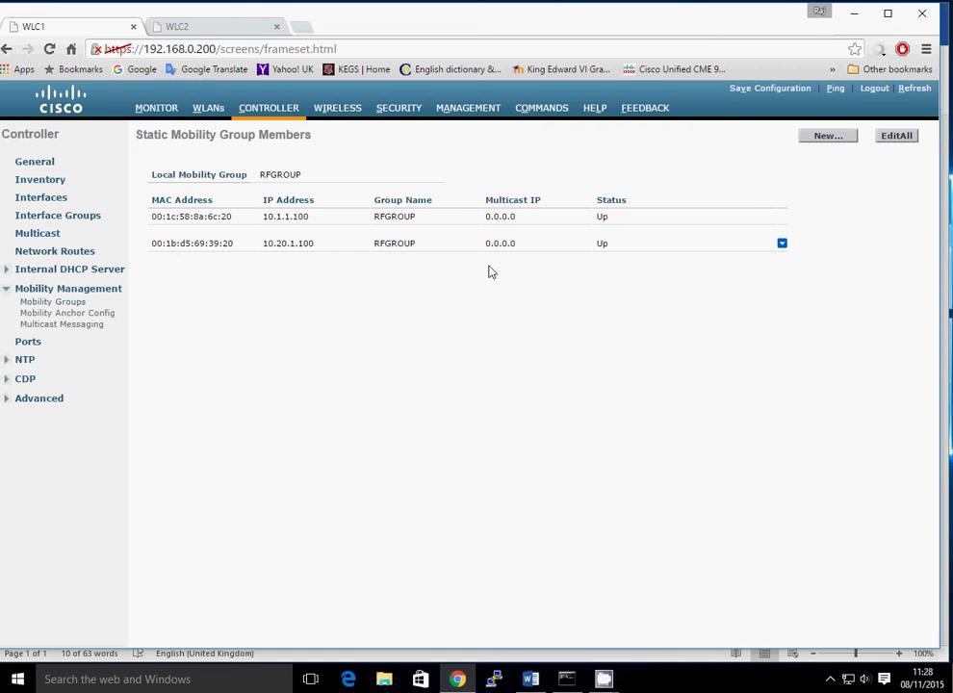
Connect to the WLAN_ROAM wireless network by entering the network security key, and decline making the PC discoverable
{"action": "left_click", "coordinate": [846, 680]}
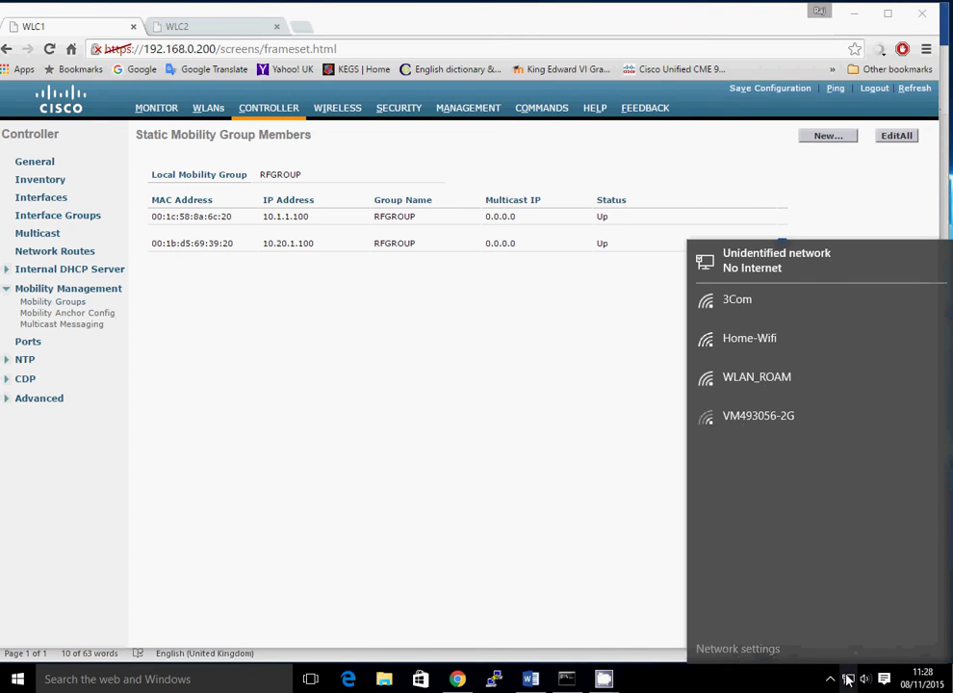
{"action": "left_click", "coordinate": [771, 387]}
{"action": "left_click", "coordinate": [859, 428]}
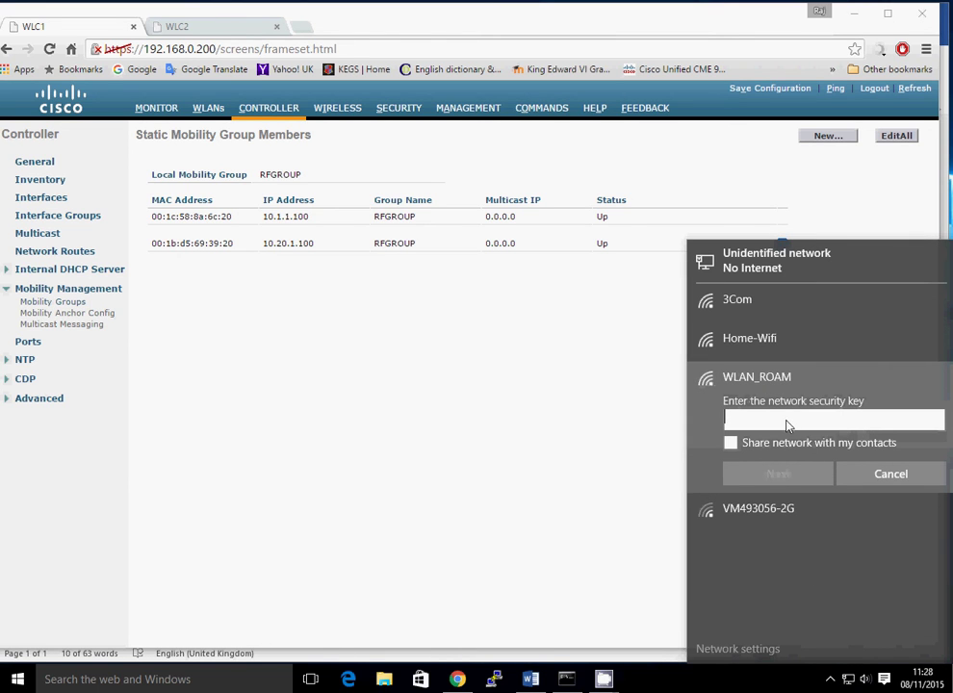
{"action": "type", "text": "•"}
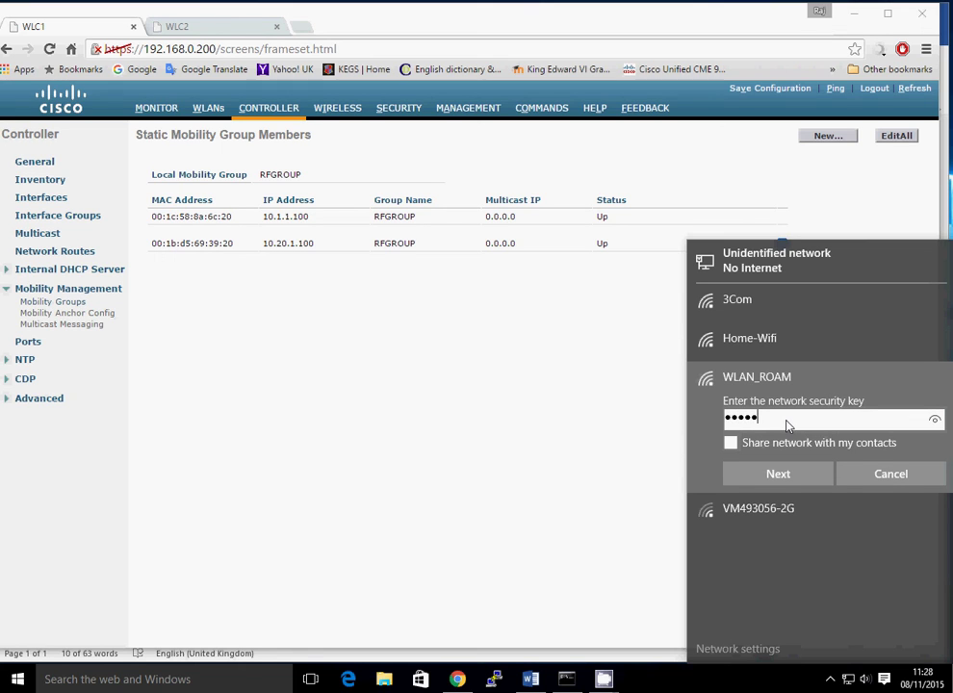
{"action": "key", "text": "BackSpace"}
{"action": "key", "text": "BackSpace"}
{"action": "type", "text": "•"}
{"action": "key", "text": "Return"}
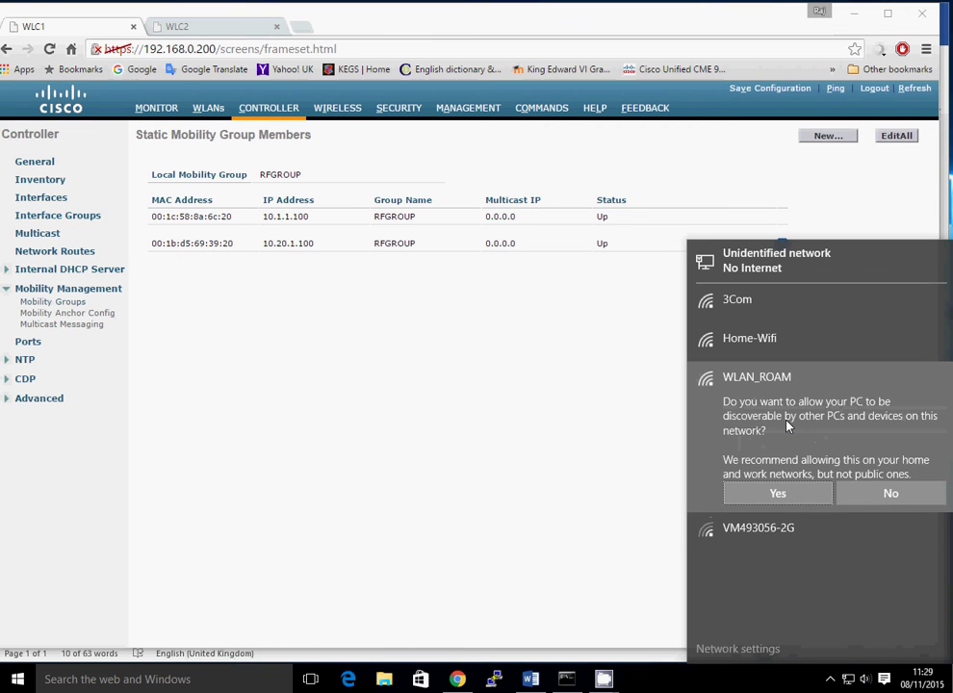
{"action": "left_click", "coordinate": [882, 494]}
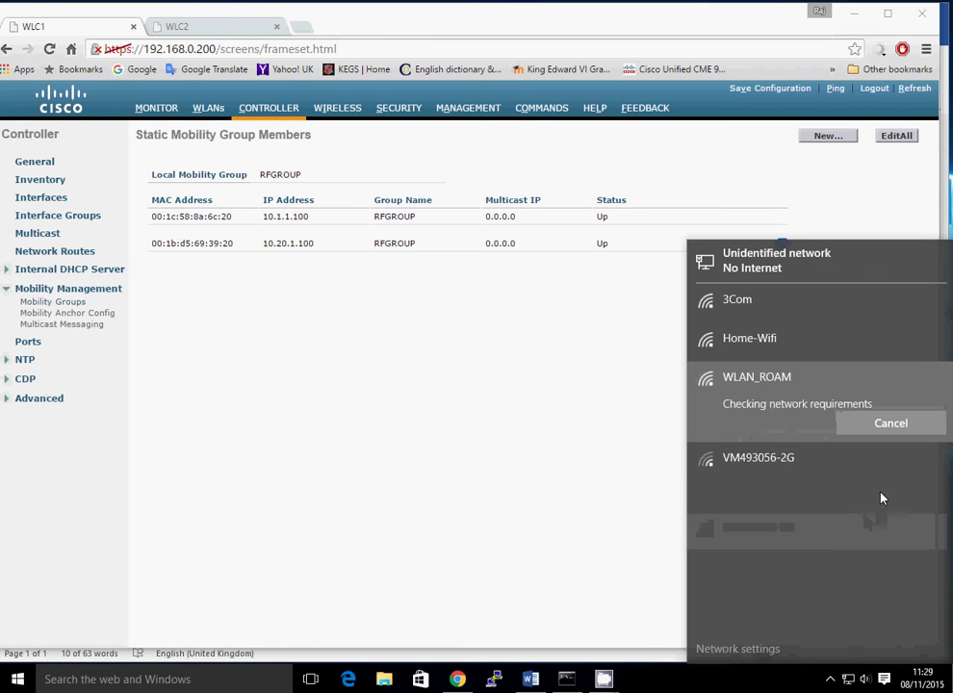
Open the network settings and view the properties of the WLAN_ROAM Wi-Fi connection
{"action": "left_click", "coordinate": [723, 650]}
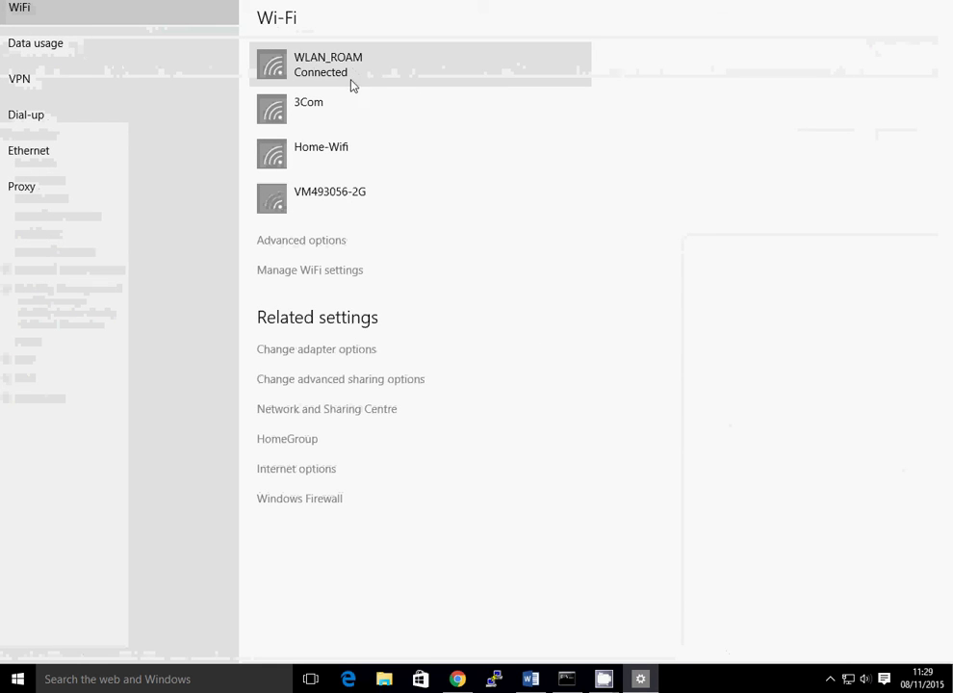
{"action": "left_click", "coordinate": [301, 246]}
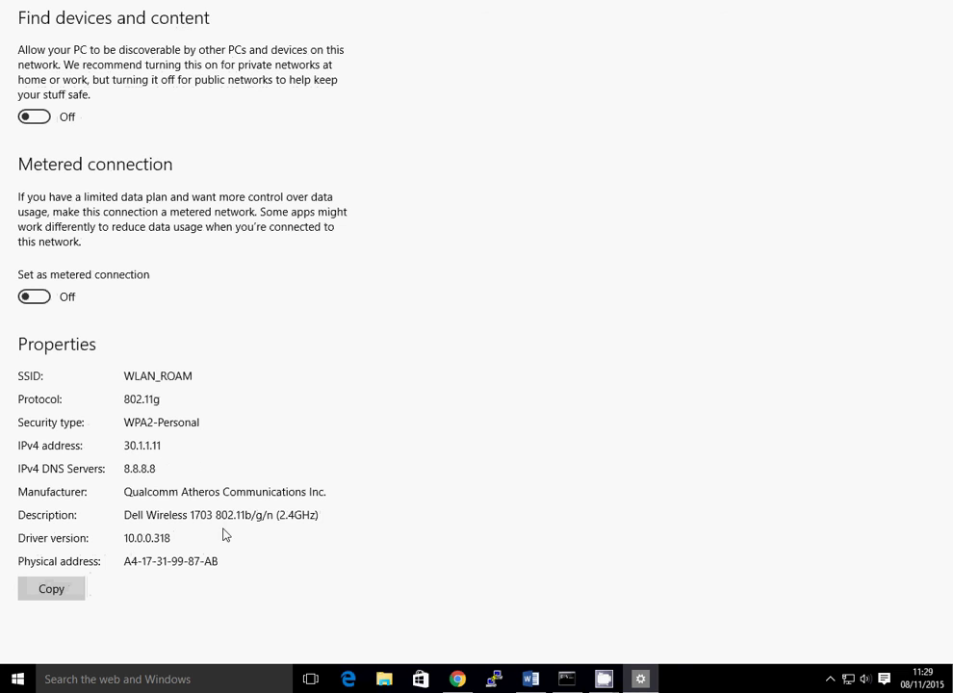
Switch to Command Prompt, stop and restart the continuous ping to 30.1.1.1, and minimise the Settings window
{"action": "left_click", "coordinate": [568, 681]}
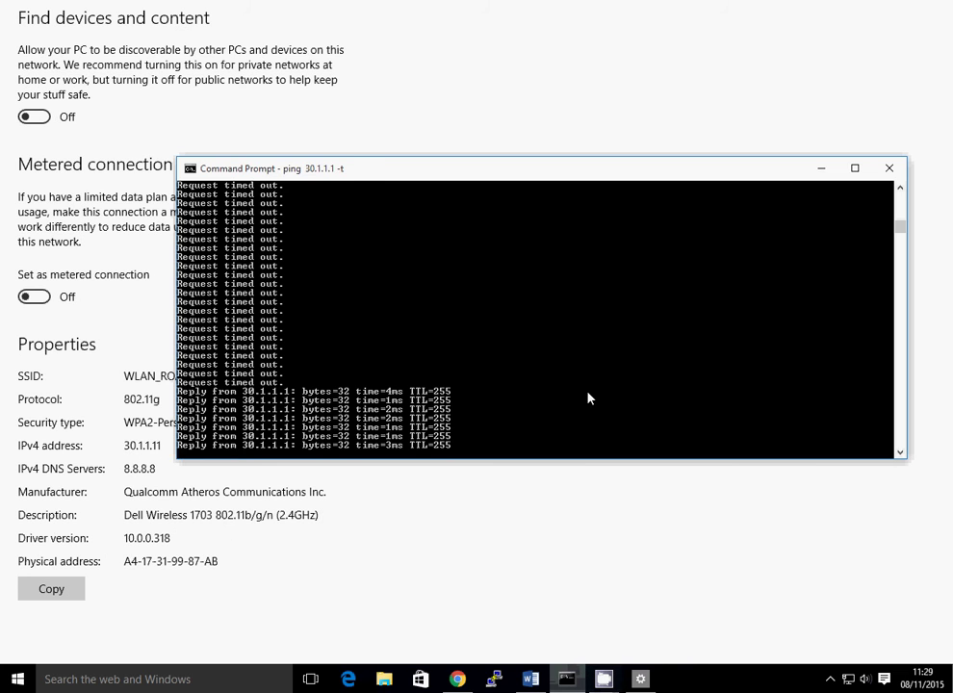
{"action": "left_click", "coordinate": [587, 393]}
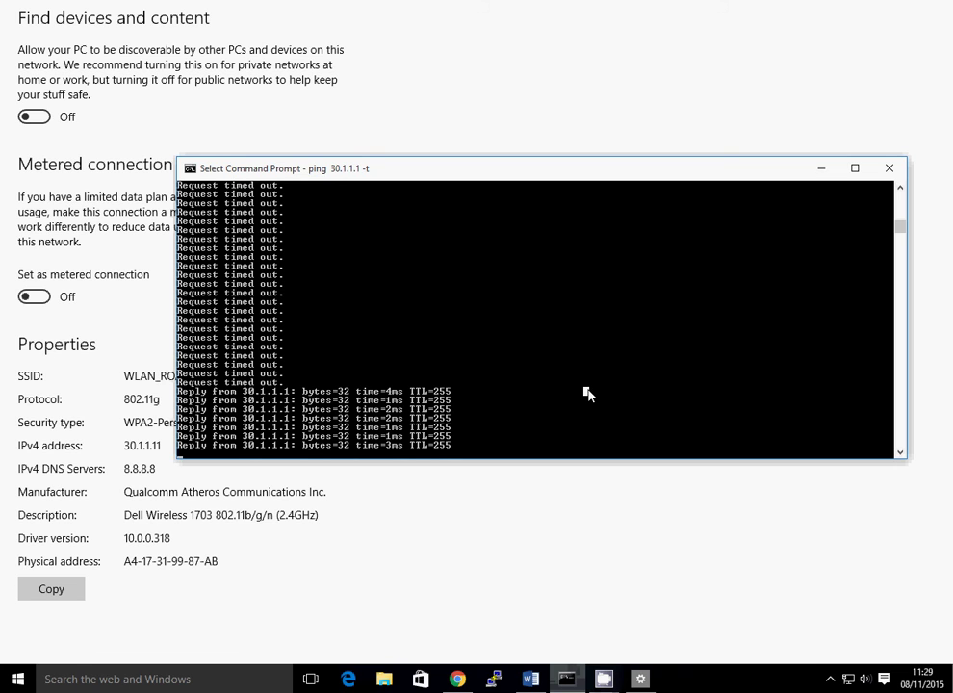
{"action": "key", "text": "Escape"}
{"action": "key", "text": "ctrl+c"}
{"action": "key", "text": "Up"}
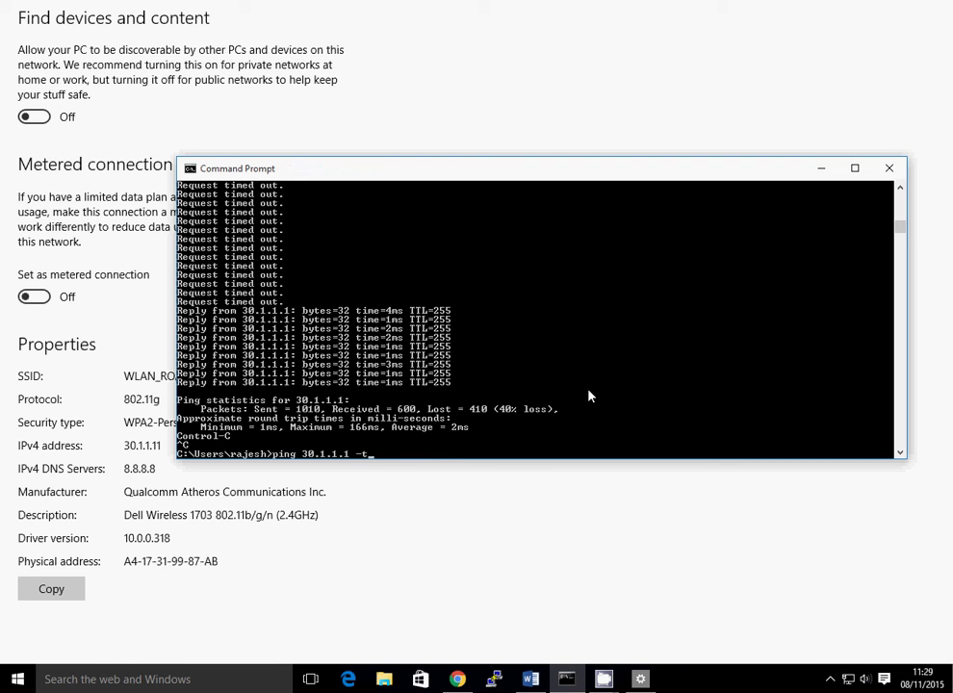
{"action": "key", "text": "Return"}
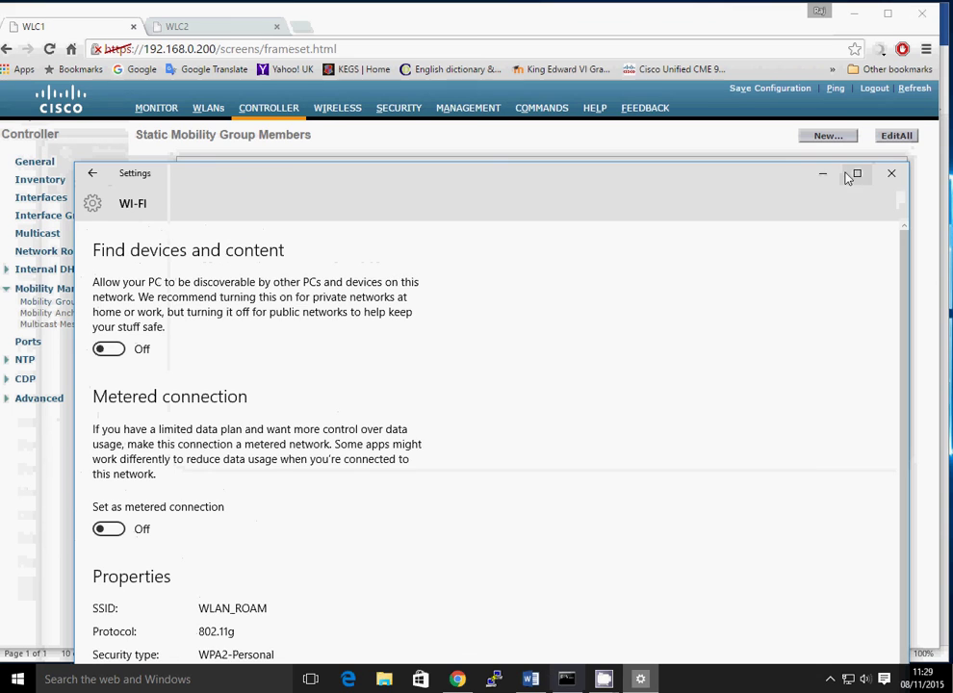
{"action": "left_click", "coordinate": [821, 177]}
{"action": "left_click_drag", "start_coordinate": [552, 172], "coordinate": [614, 187]}
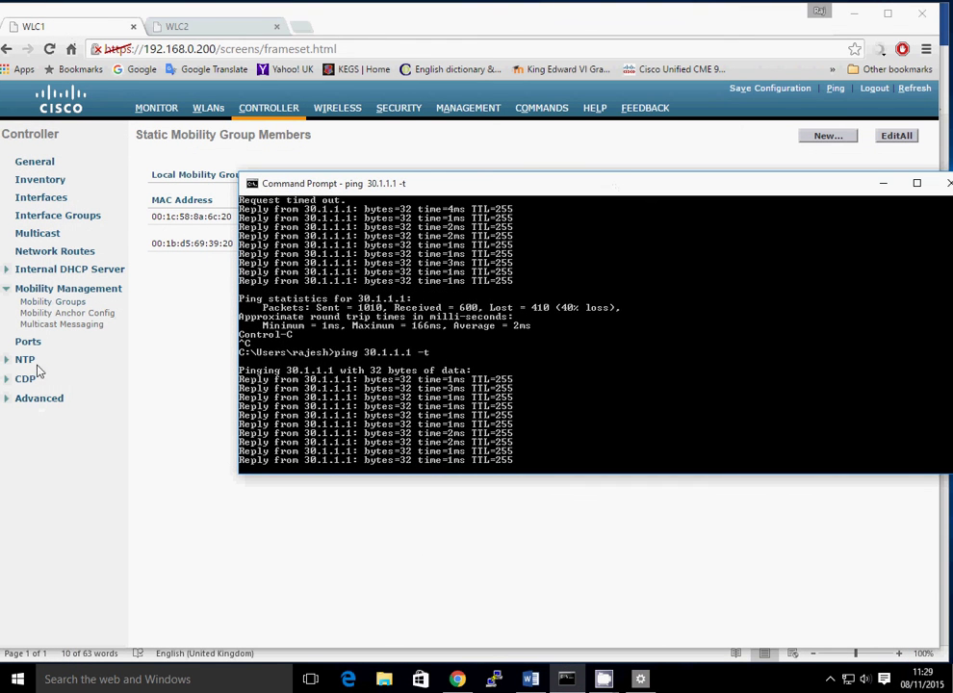
In WLC1's monitoring pages, examine the ROAM WLAN details, the list of all access points and the connected clients
{"action": "left_click", "coordinate": [152, 110]}
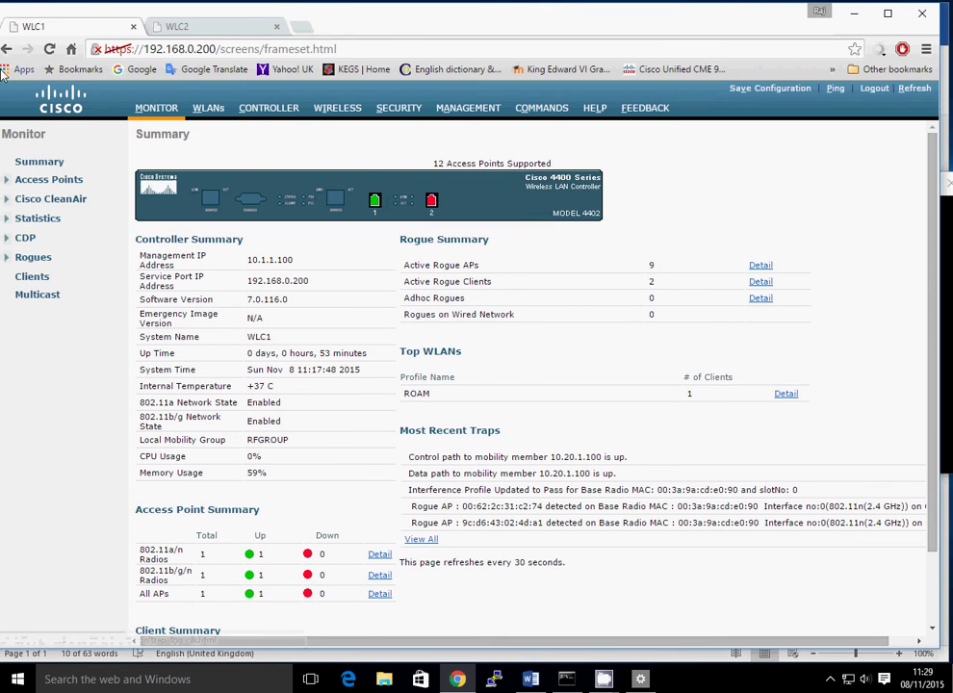
{"action": "left_click", "coordinate": [786, 393]}
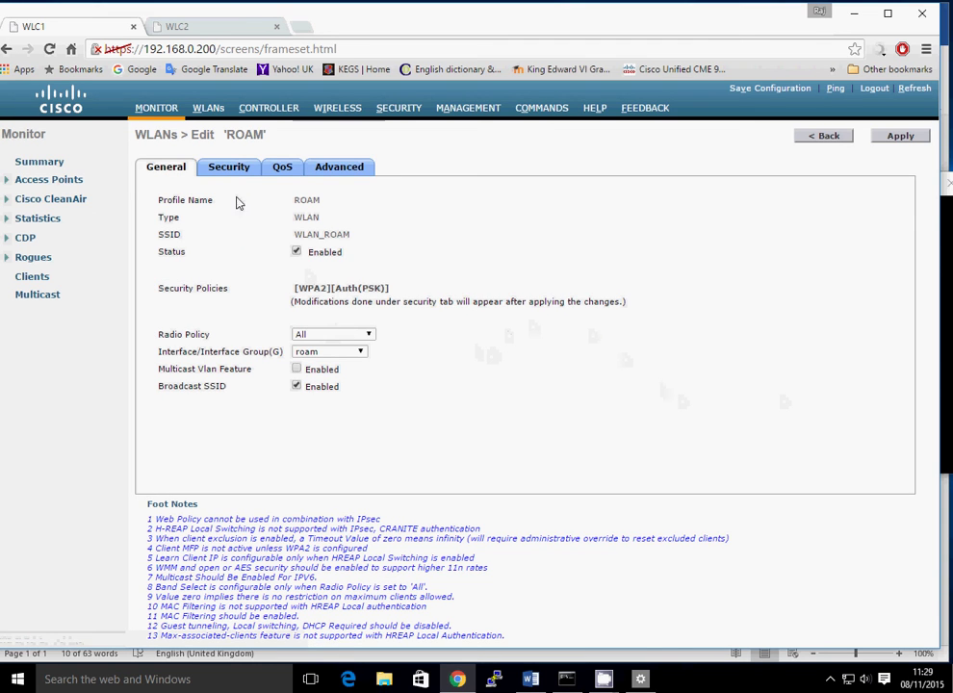
{"action": "left_click", "coordinate": [40, 161]}
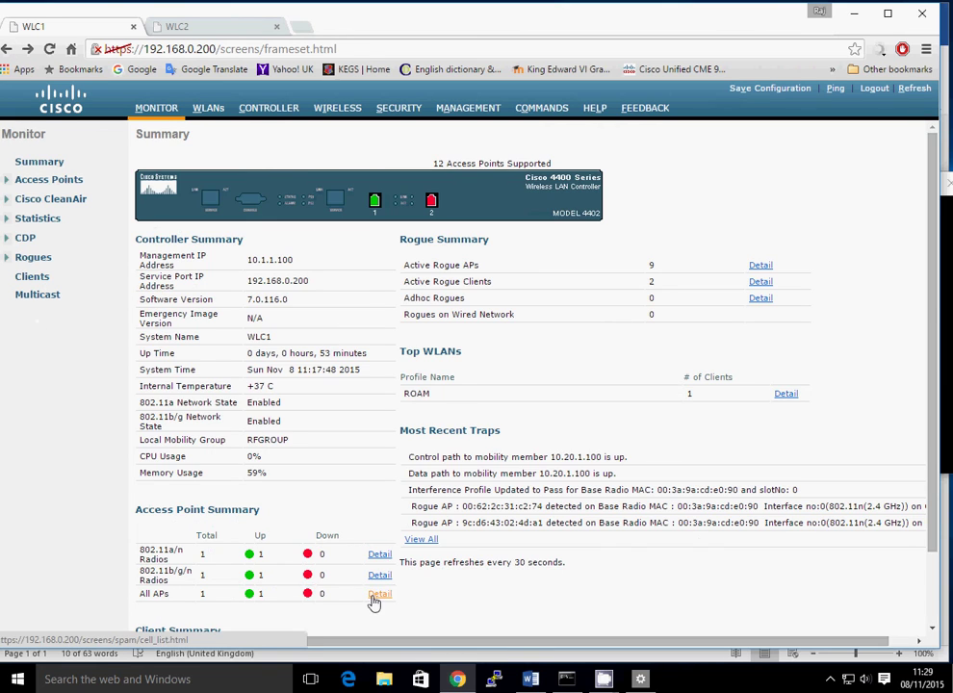
{"action": "left_click", "coordinate": [378, 594]}
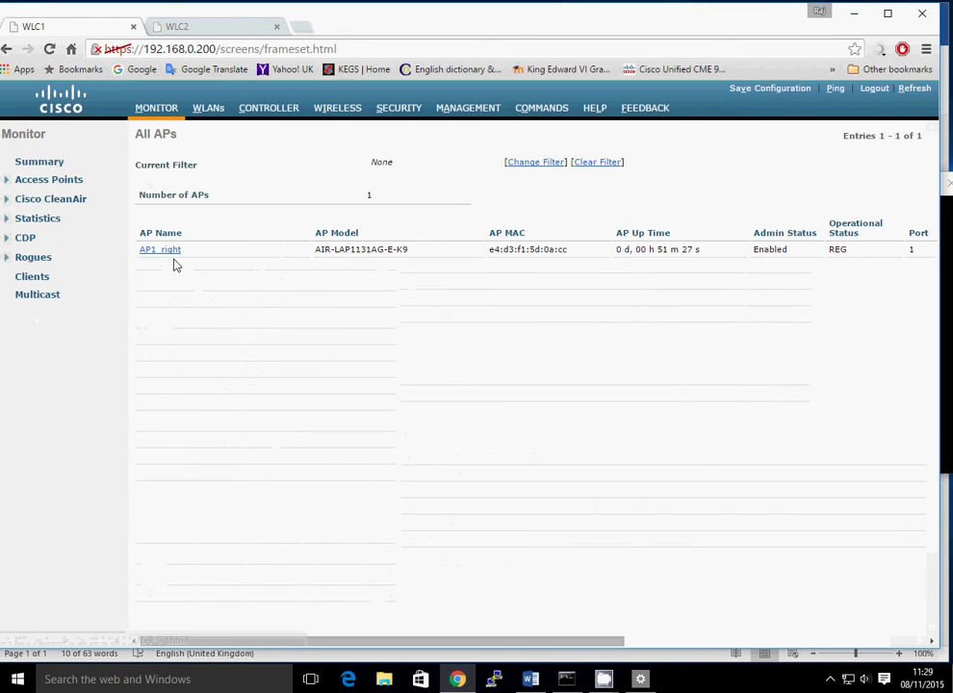
{"action": "left_click", "coordinate": [29, 276]}
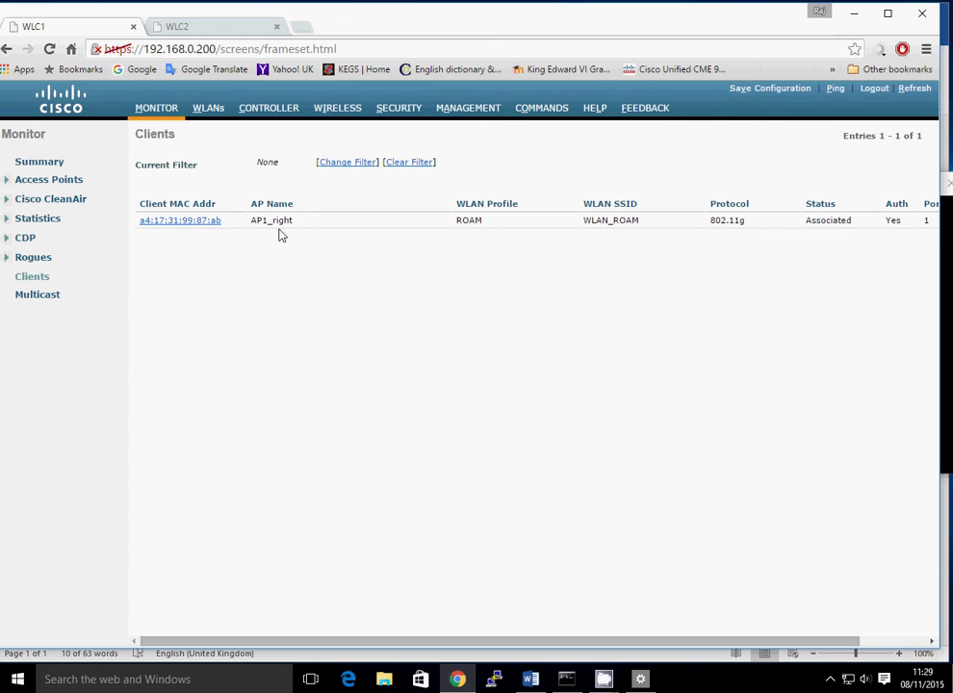
Check WLC2's client list in its monitoring pages and dismiss the message
{"action": "left_click", "coordinate": [211, 32]}
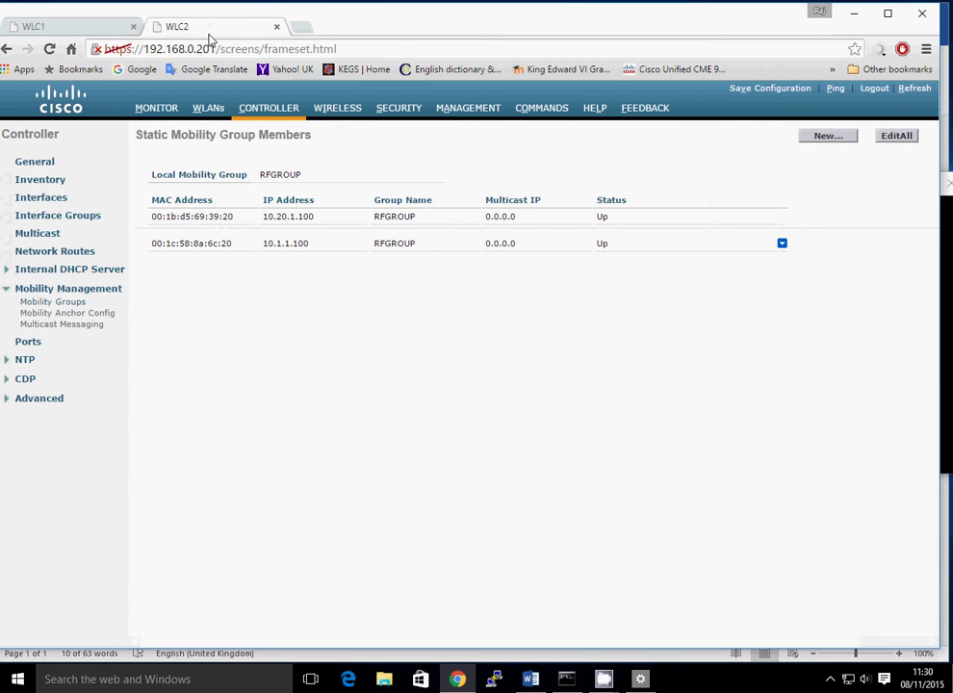
{"action": "left_click", "coordinate": [155, 110]}
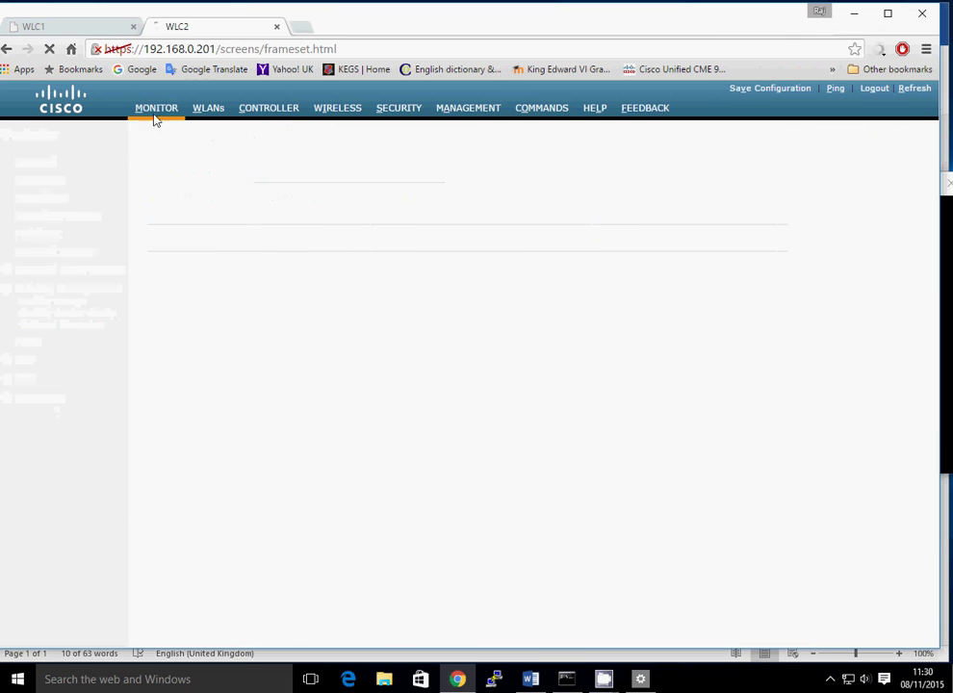
{"action": "left_click", "coordinate": [32, 276]}
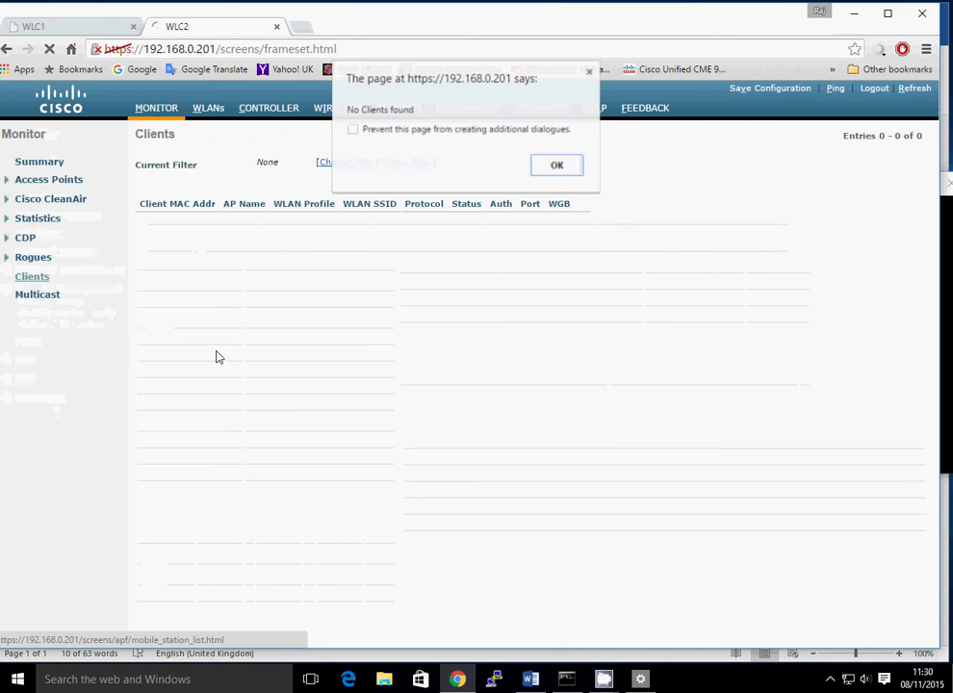
{"action": "left_click", "coordinate": [557, 166]}
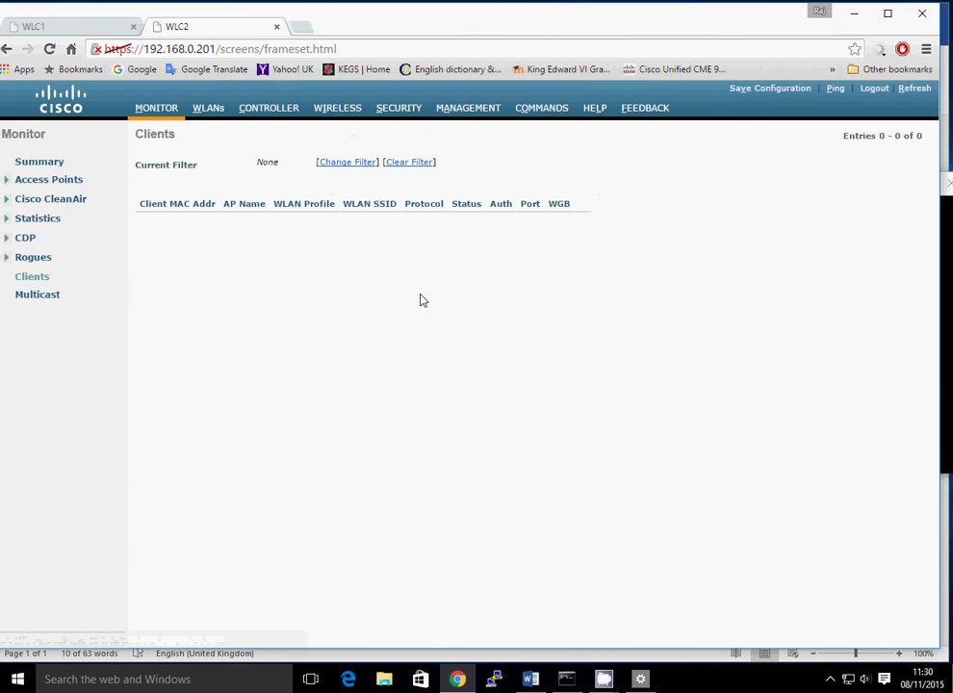
Return to WLC1's monitoring summary and arrange the browser and the running ping window side by side
{"action": "left_click", "coordinate": [79, 25]}
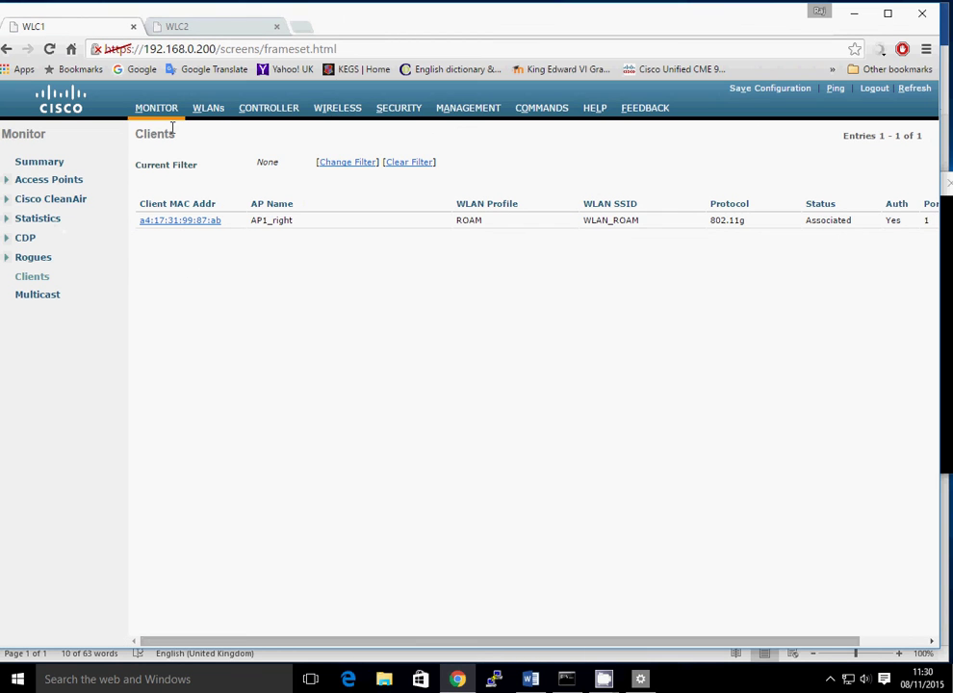
{"action": "left_click", "coordinate": [156, 110]}
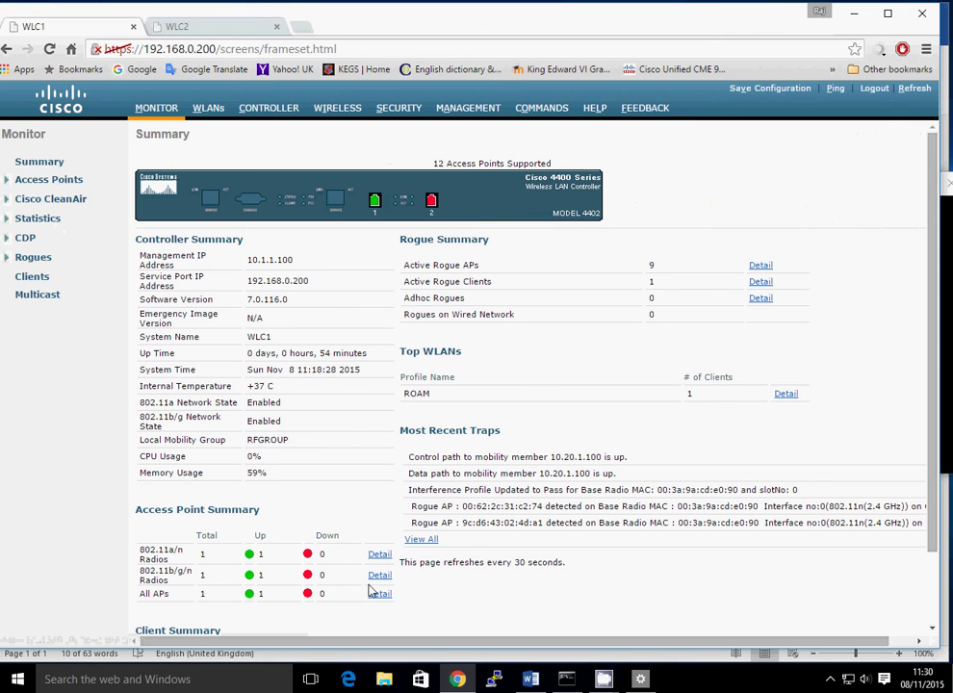
{"action": "left_click", "coordinate": [887, 13]}
{"action": "left_click", "coordinate": [887, 14]}
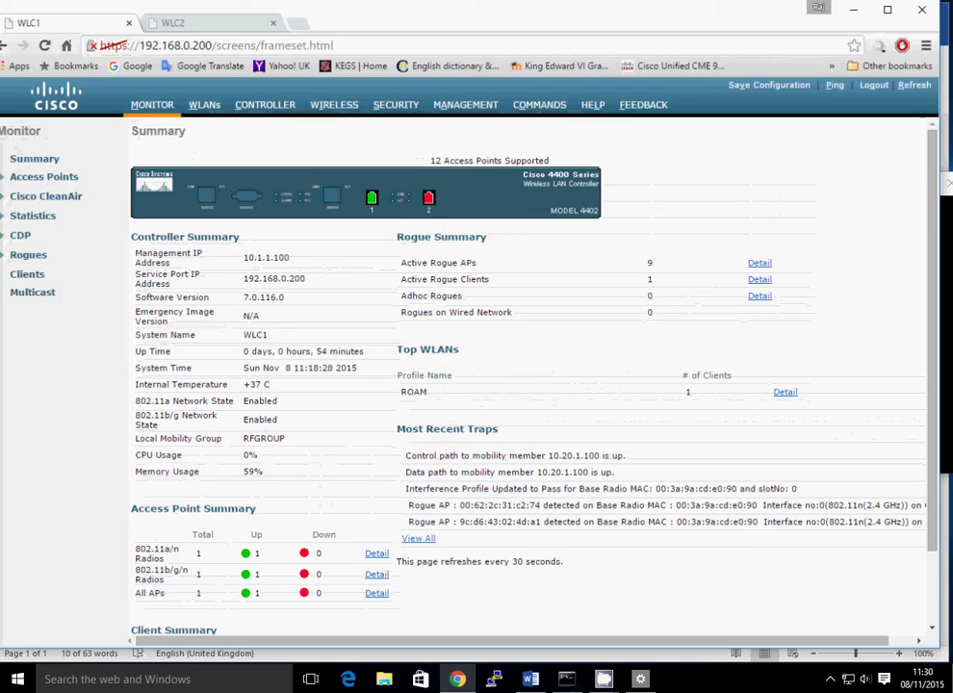
{"action": "left_click_drag", "start_coordinate": [938, 224], "coordinate": [602, 317]}
{"action": "left_click_drag", "start_coordinate": [708, 179], "coordinate": [952, 116]}
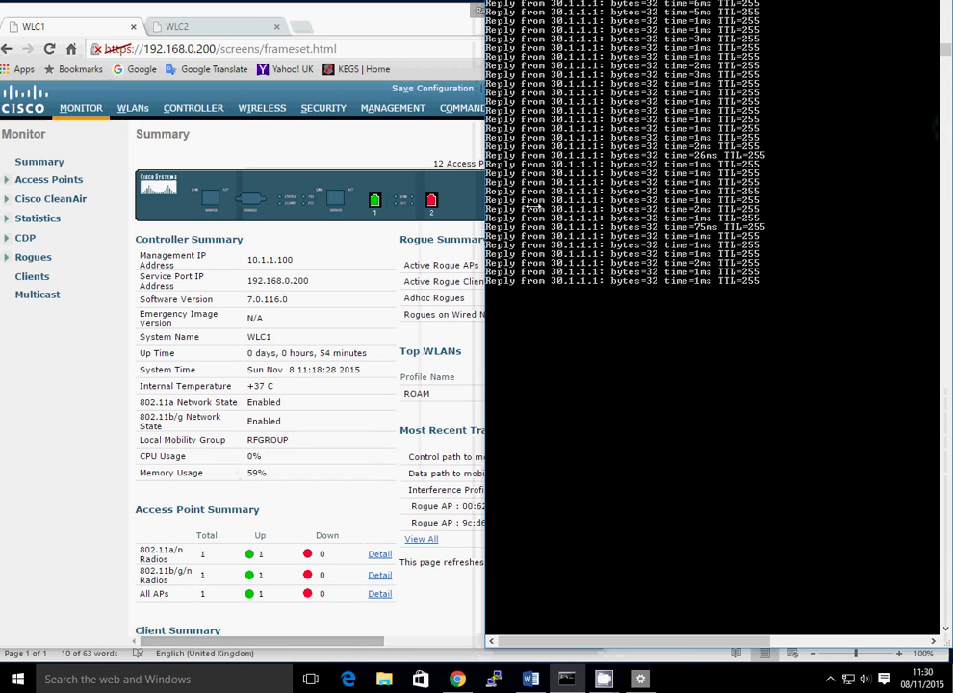
{"action": "left_click_drag", "start_coordinate": [602, 5], "coordinate": [705, 90]}
{"action": "left_click", "coordinate": [545, 71]}
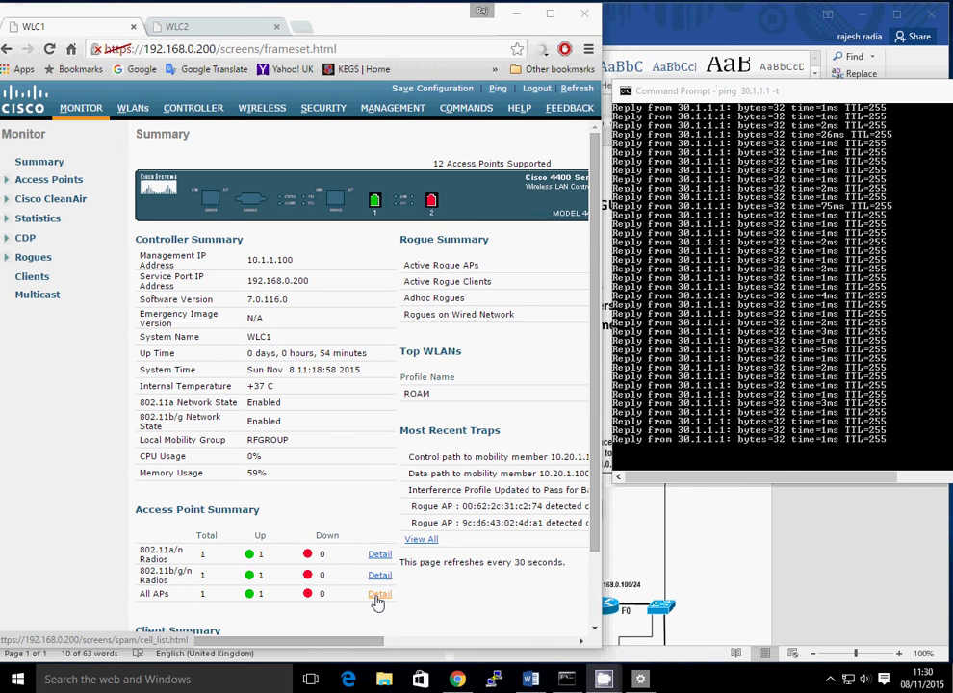
Set the admin status of access point AP1_right on WLC1 to Disable and apply the change
{"action": "left_click", "coordinate": [379, 601]}
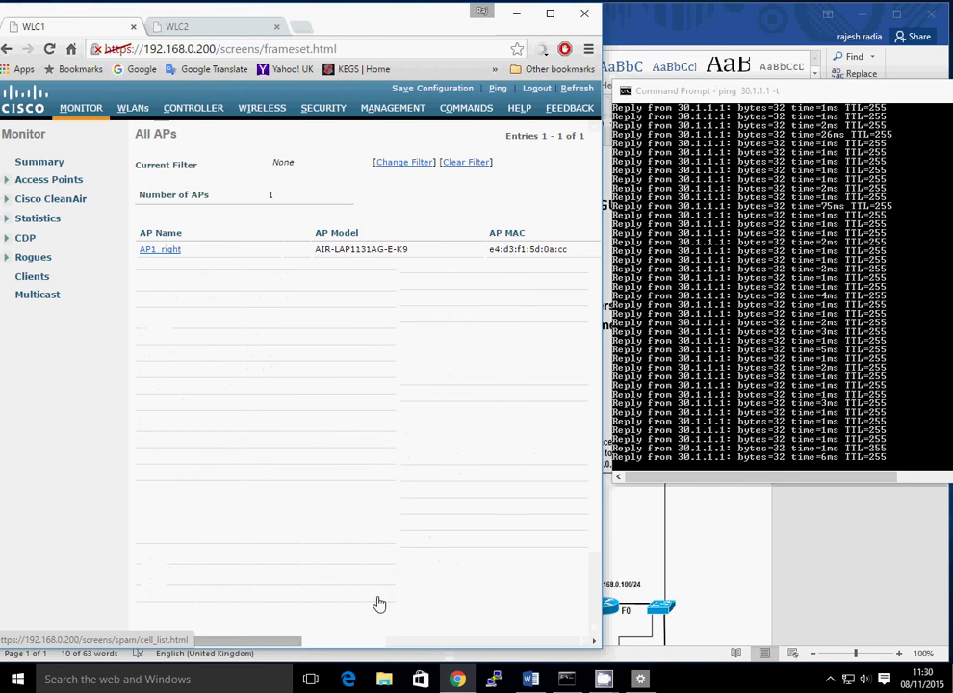
{"action": "left_click", "coordinate": [162, 252]}
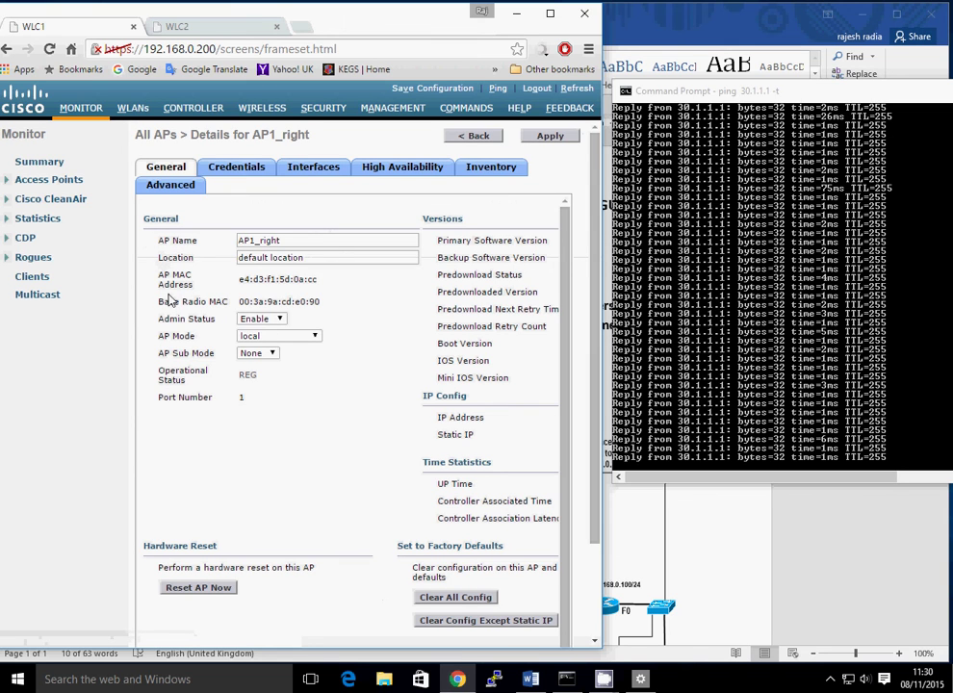
{"action": "left_click", "coordinate": [280, 320]}
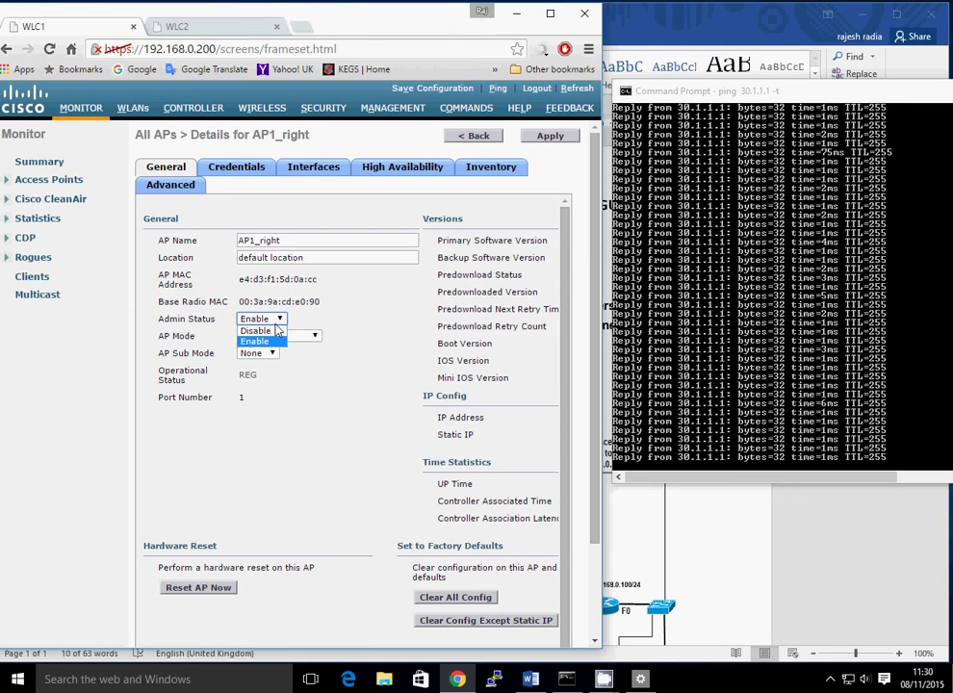
{"action": "left_click", "coordinate": [275, 331]}
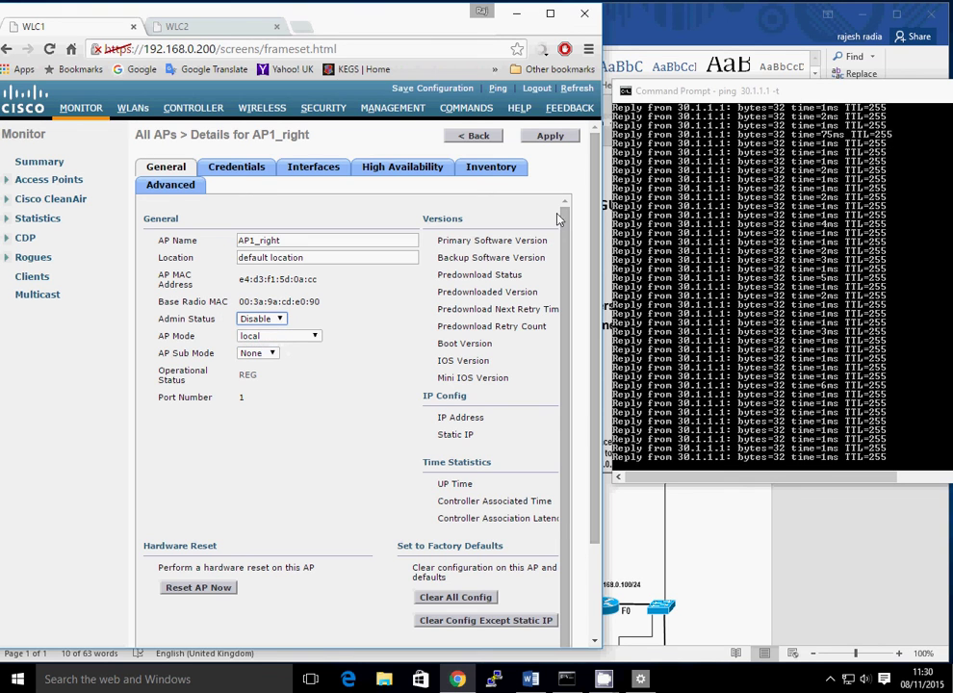
{"action": "left_click", "coordinate": [549, 139]}
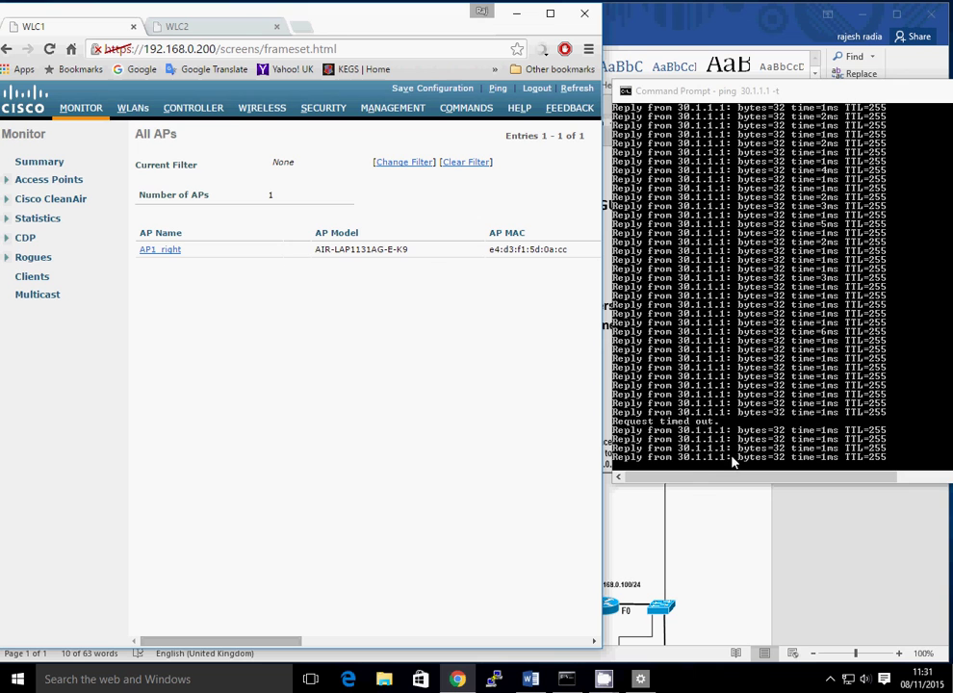
Check the client list on WLC1, dismissing its message, widen the browser window again, and reload the client list on WLC2
{"action": "left_click", "coordinate": [30, 277]}
{"action": "left_click", "coordinate": [387, 167]}
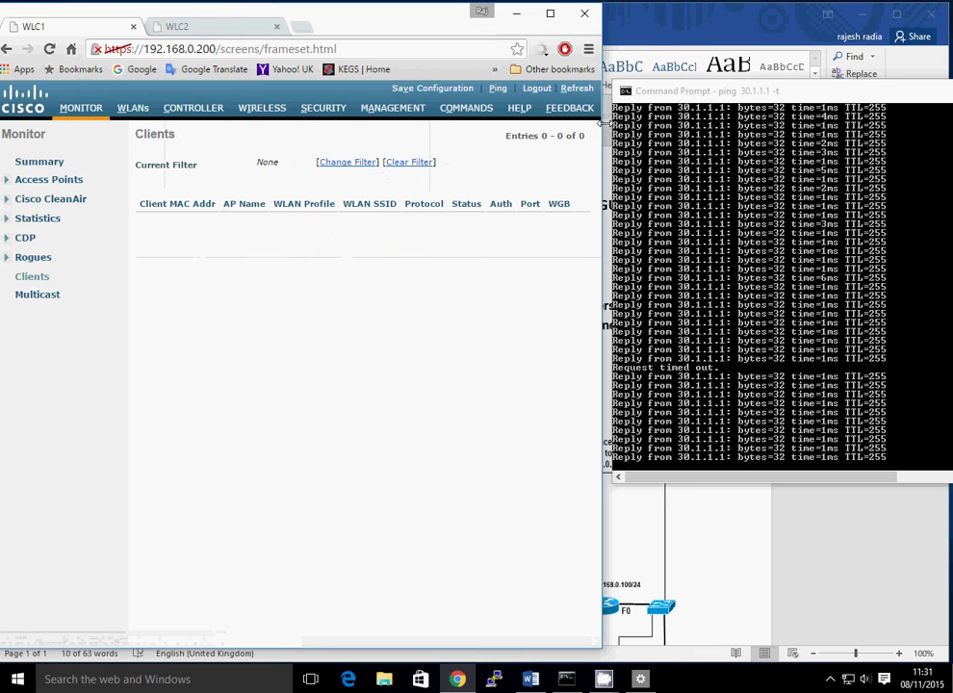
{"action": "left_click_drag", "start_coordinate": [603, 242], "coordinate": [941, 242]}
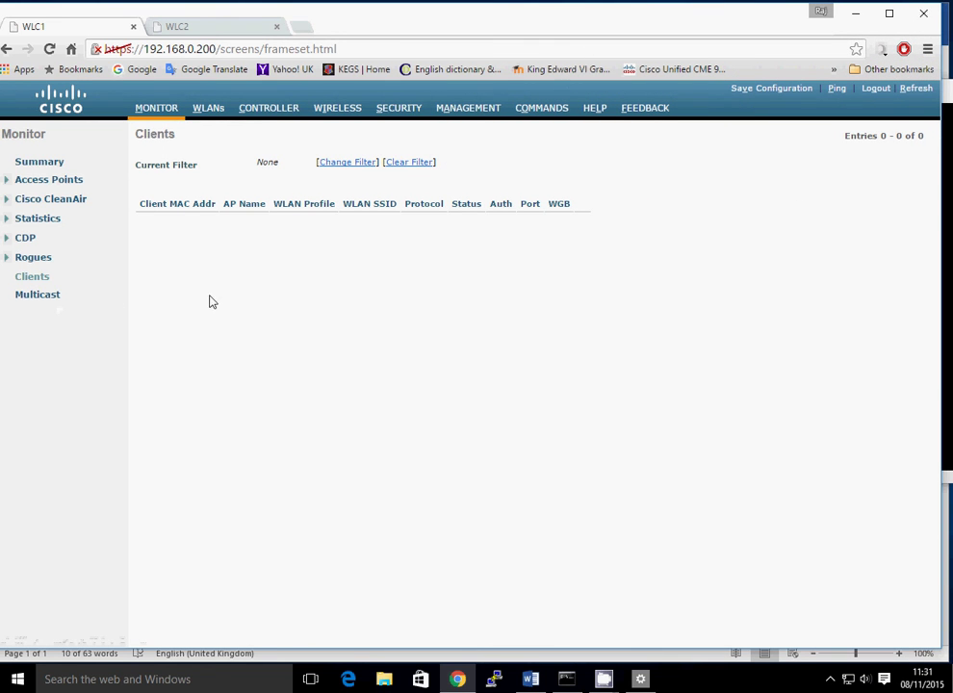
{"action": "left_click", "coordinate": [196, 34]}
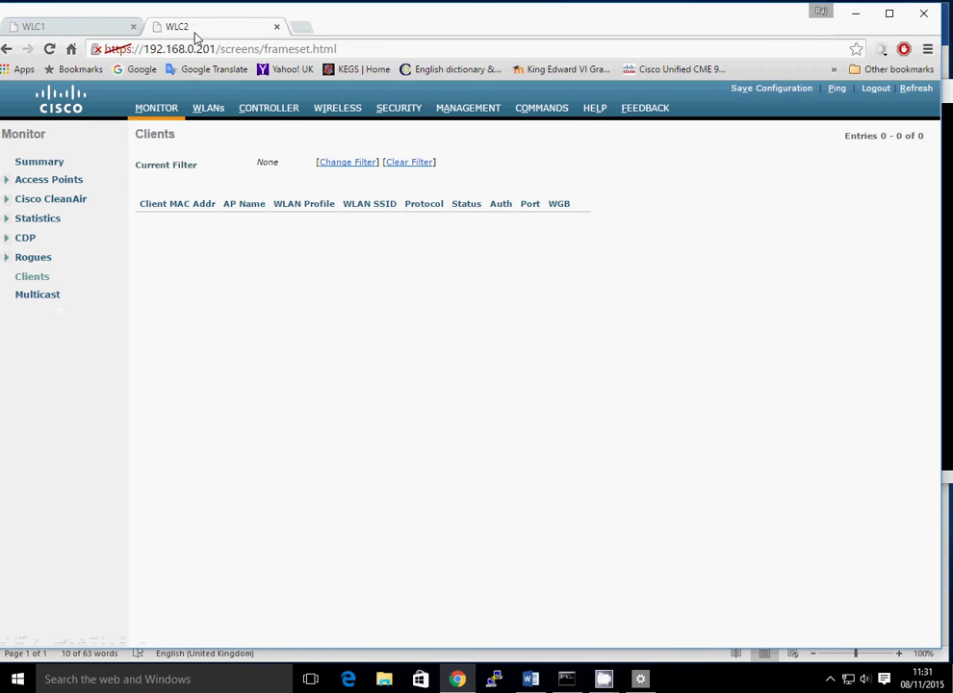
{"action": "left_click", "coordinate": [30, 278]}
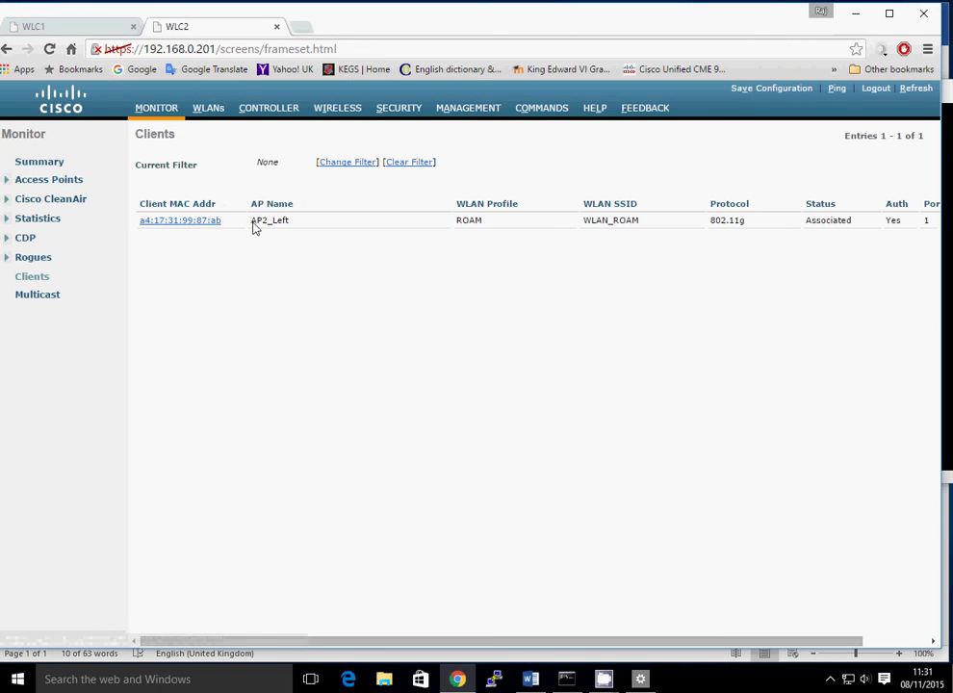
Highlight the client's AP name in WLC2's client list, check the running ping in the Command Prompt, and return to the browser
{"action": "left_click_drag", "start_coordinate": [253, 224], "coordinate": [298, 221]}
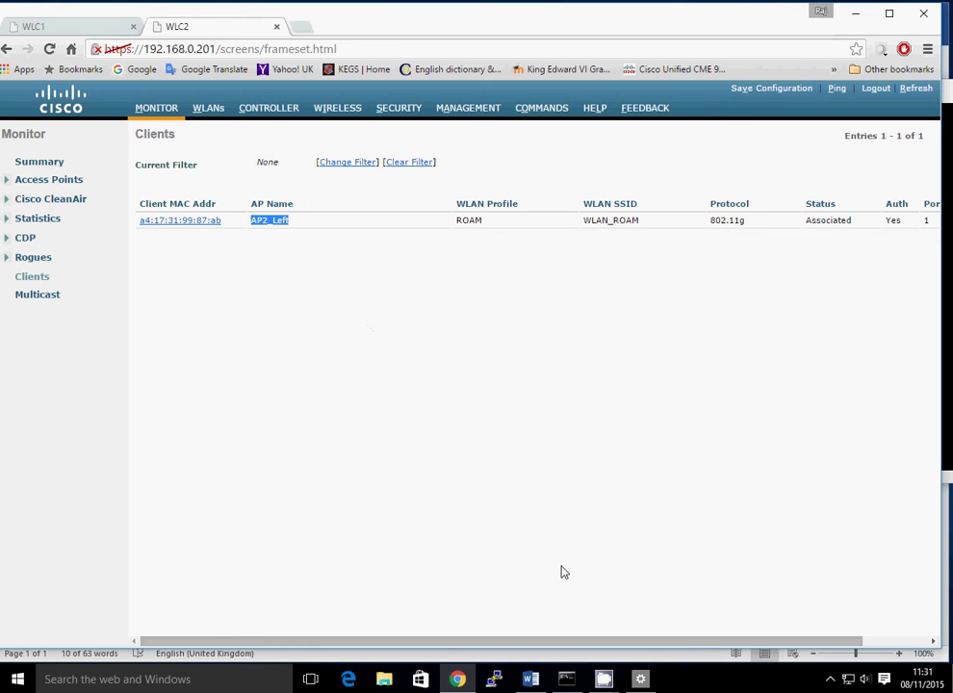
{"action": "left_click", "coordinate": [566, 678]}
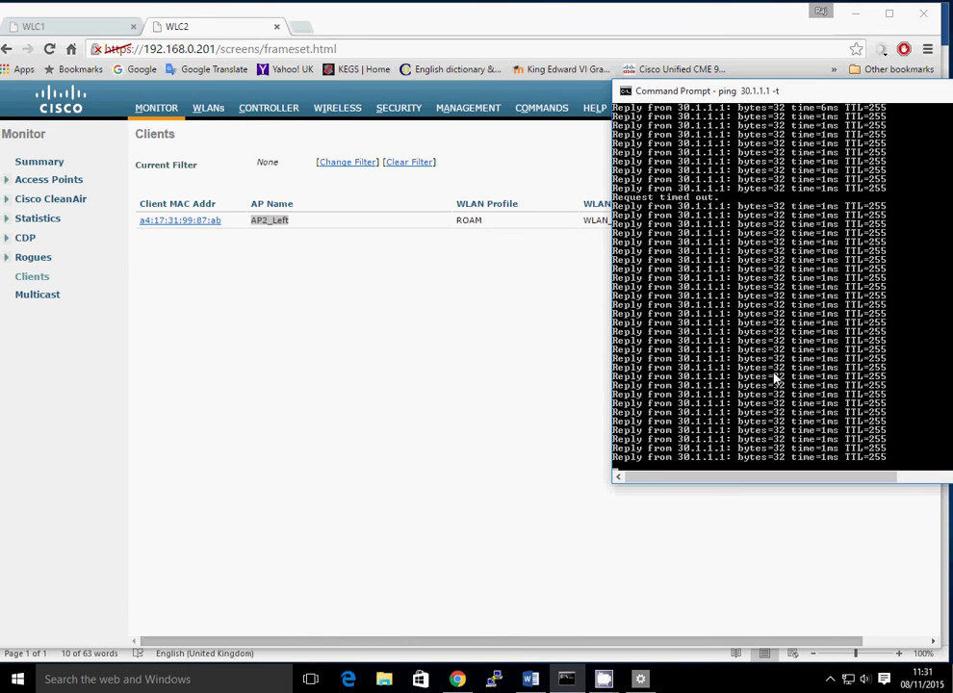
{"action": "left_click", "coordinate": [448, 326]}
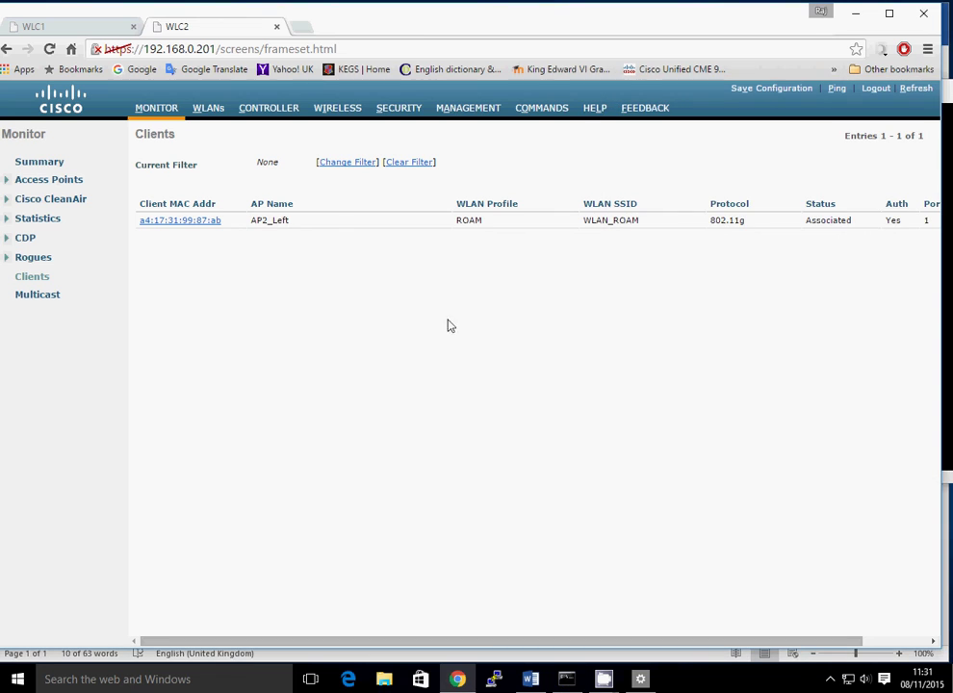
Show the static mobility group members in WLC2's controller mobility management settings
{"action": "left_click", "coordinate": [258, 112]}
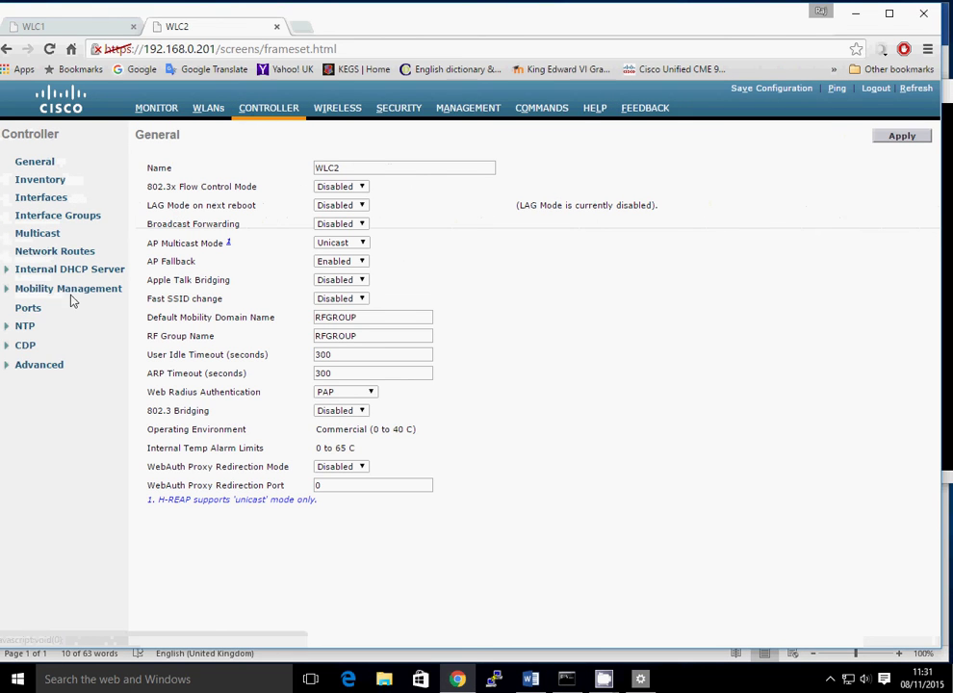
{"action": "left_click", "coordinate": [69, 289]}
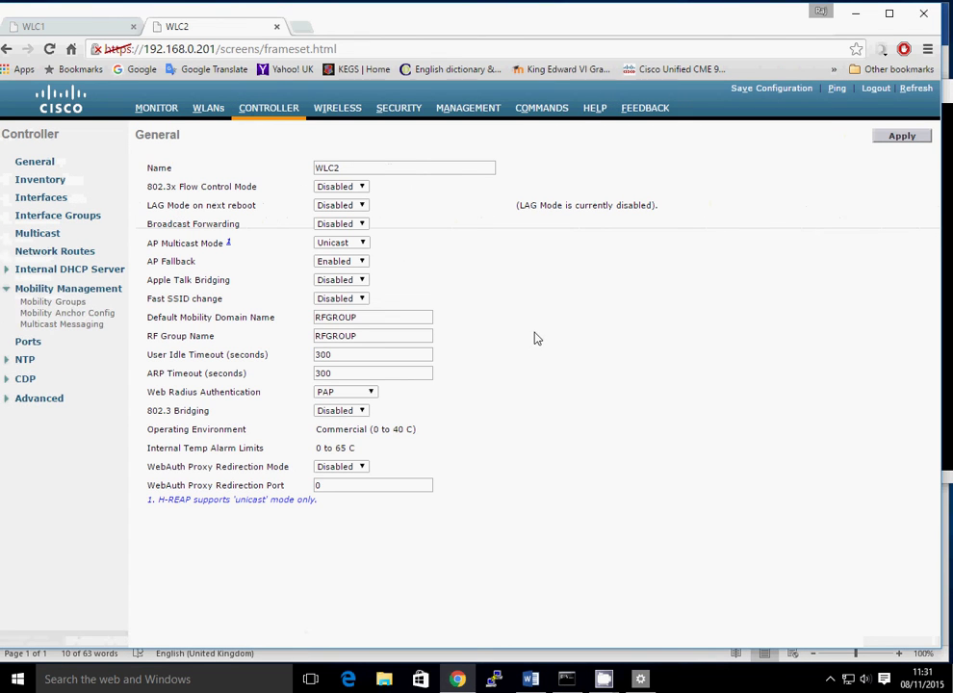
{"action": "left_click", "coordinate": [52, 301]}
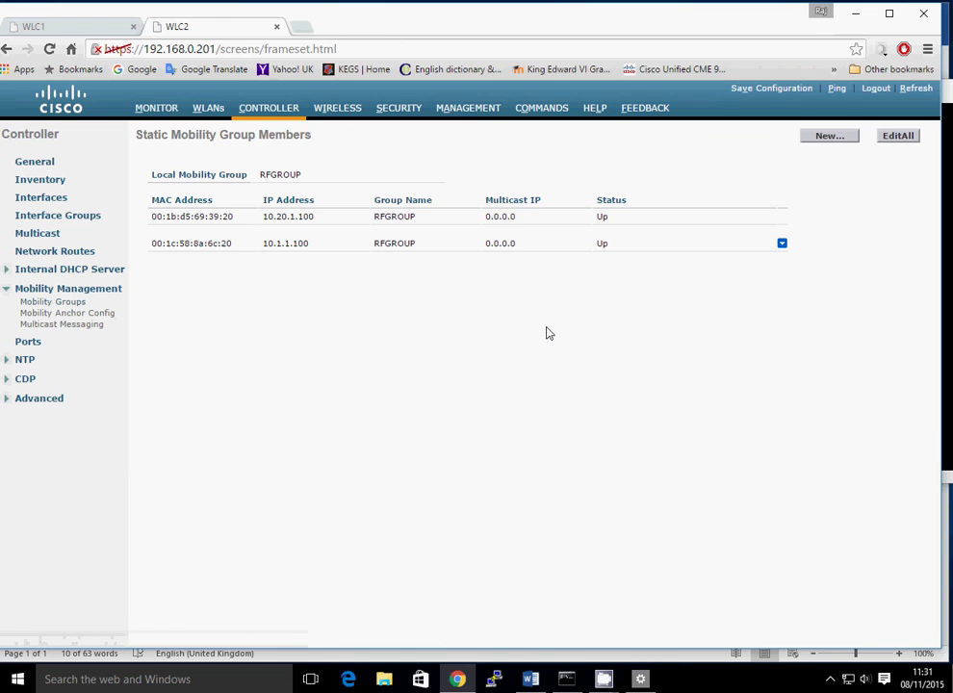